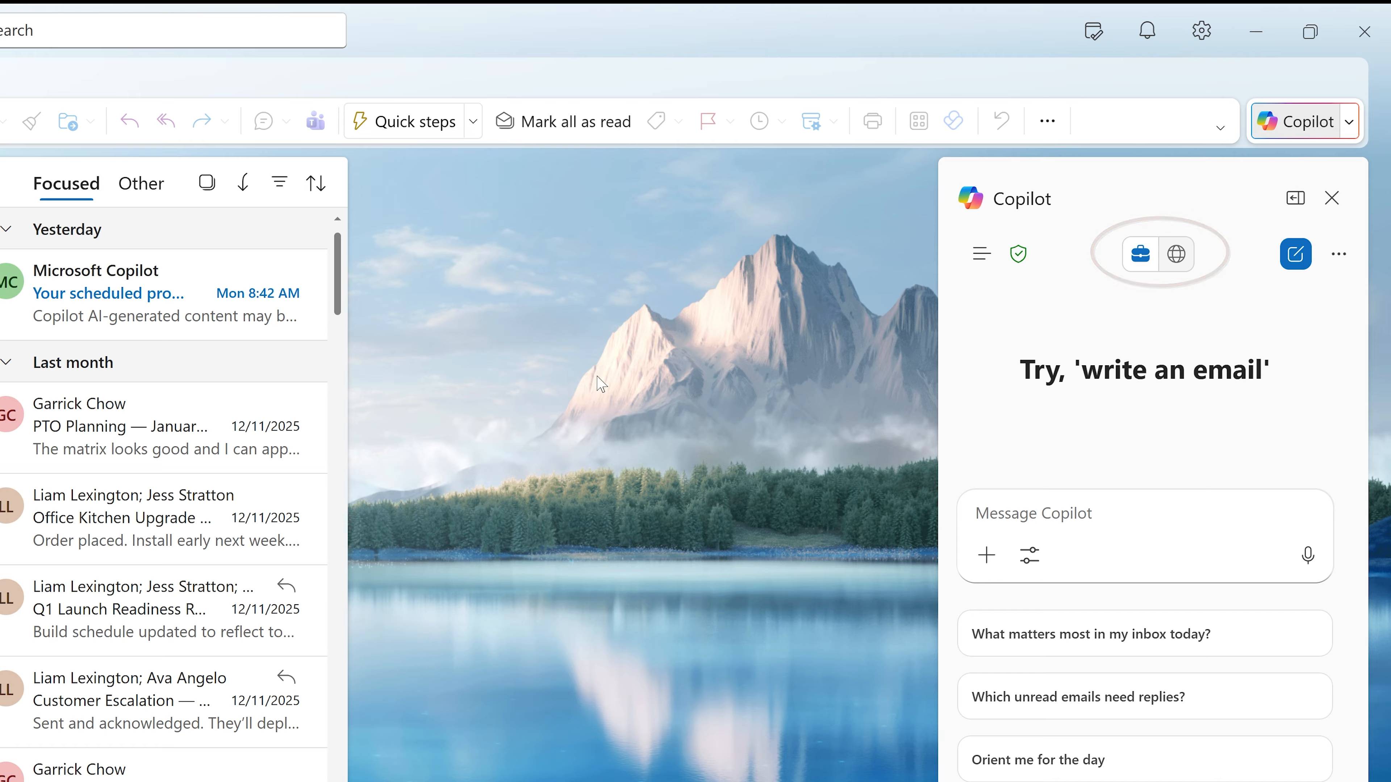
# Step: Set Copilot to Work mode and ask it, as personal office assistant, to overview email topics from the last two months, organized by priority
pyautogui.click(1176, 254)
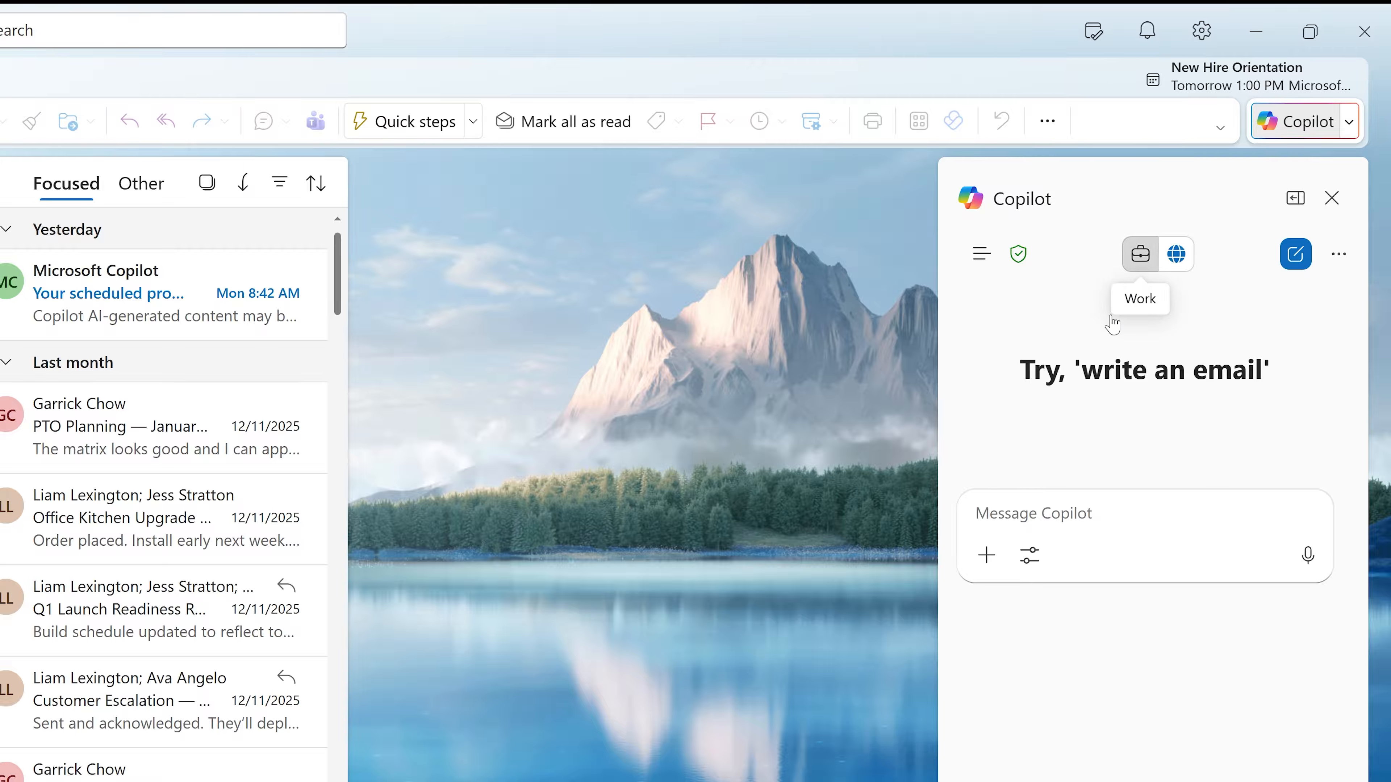
pyautogui.click(1140, 254)
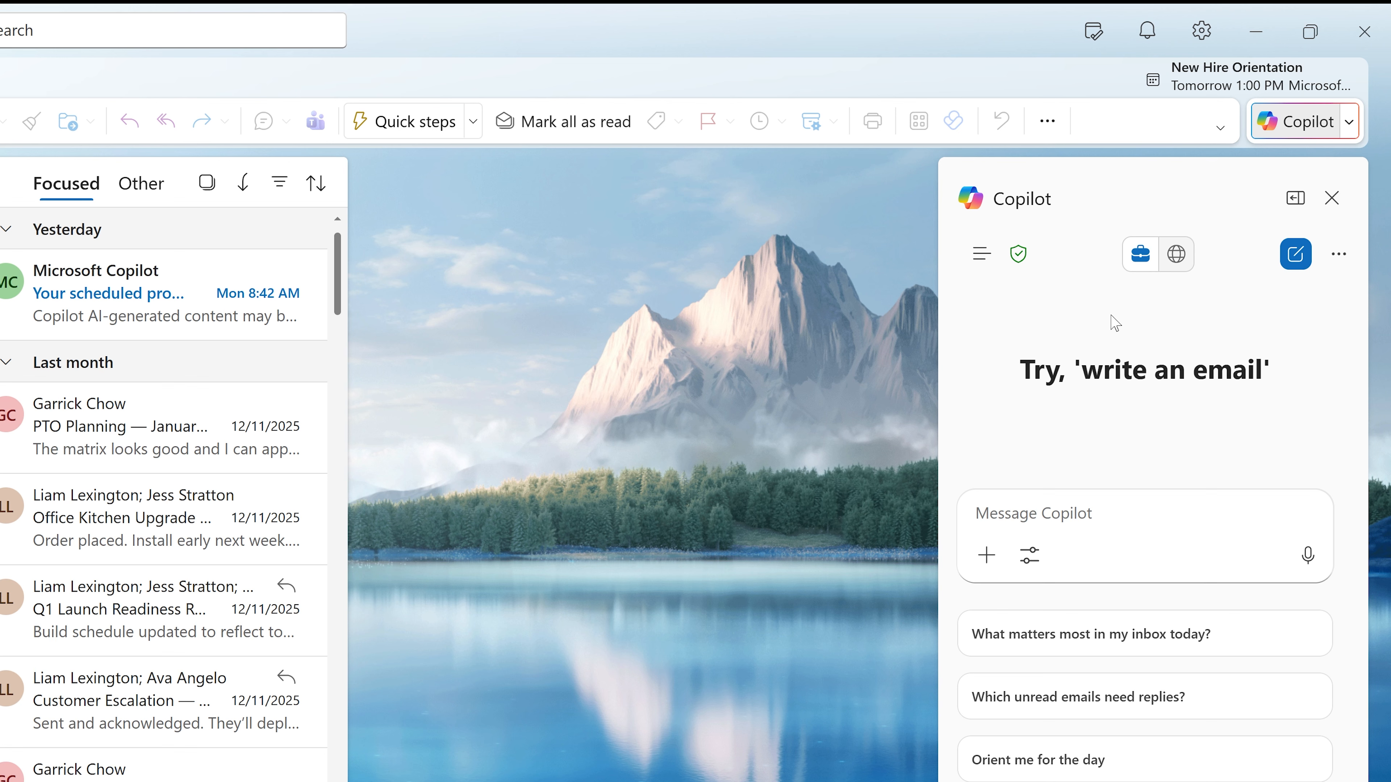
pyautogui.write('You are my ')
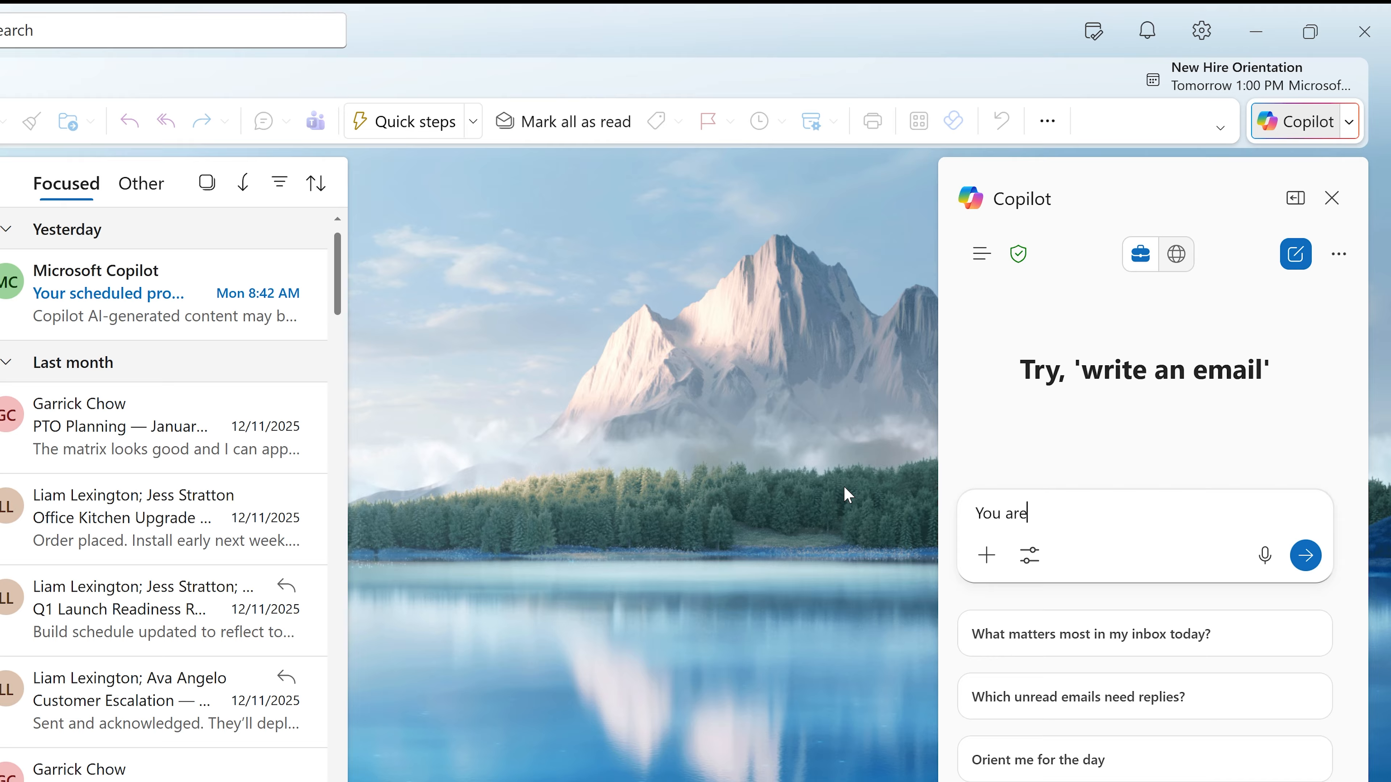
pyautogui.write('personal off')
pyautogui.write('o')
pyautogui.write('rity')
pyautogui.write('. ')
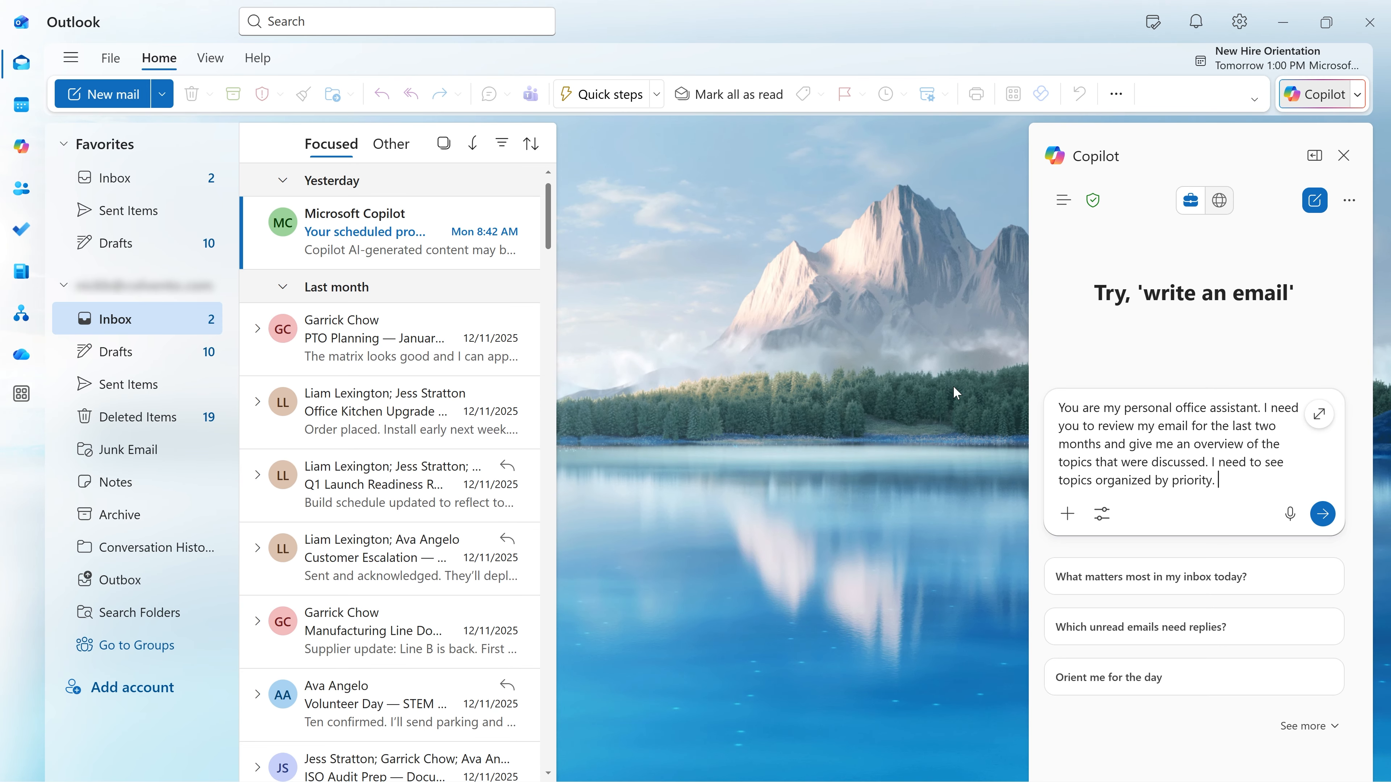
# Step: Extend the prompt to group topics by high, medium, and low priority, listing messages not responded to or needing follow-up after each grouping
pyautogui.write('Group them by high prio')
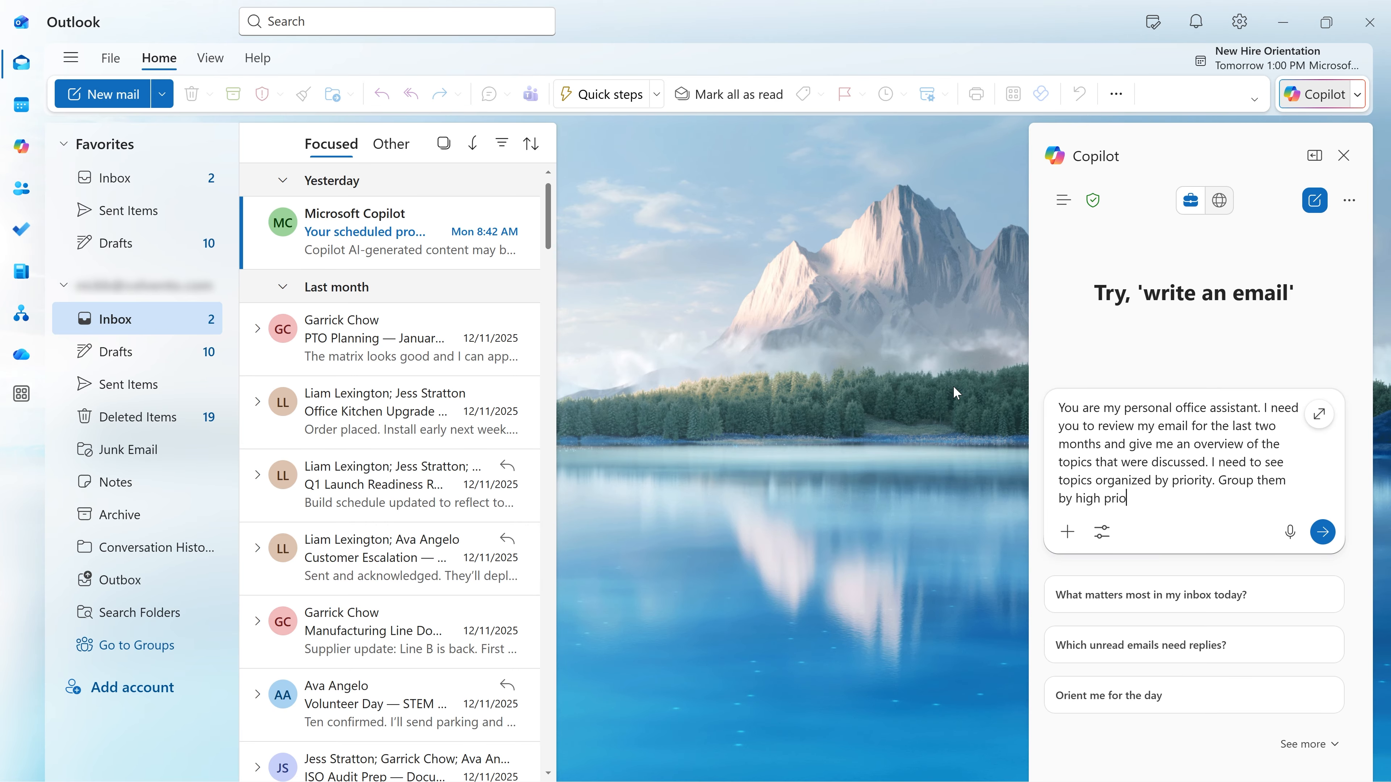
pyautogui.write('rity, medi')
pyautogui.write('um, and low priority. After each grouping, give me')
pyautogui.write(' a list of ')
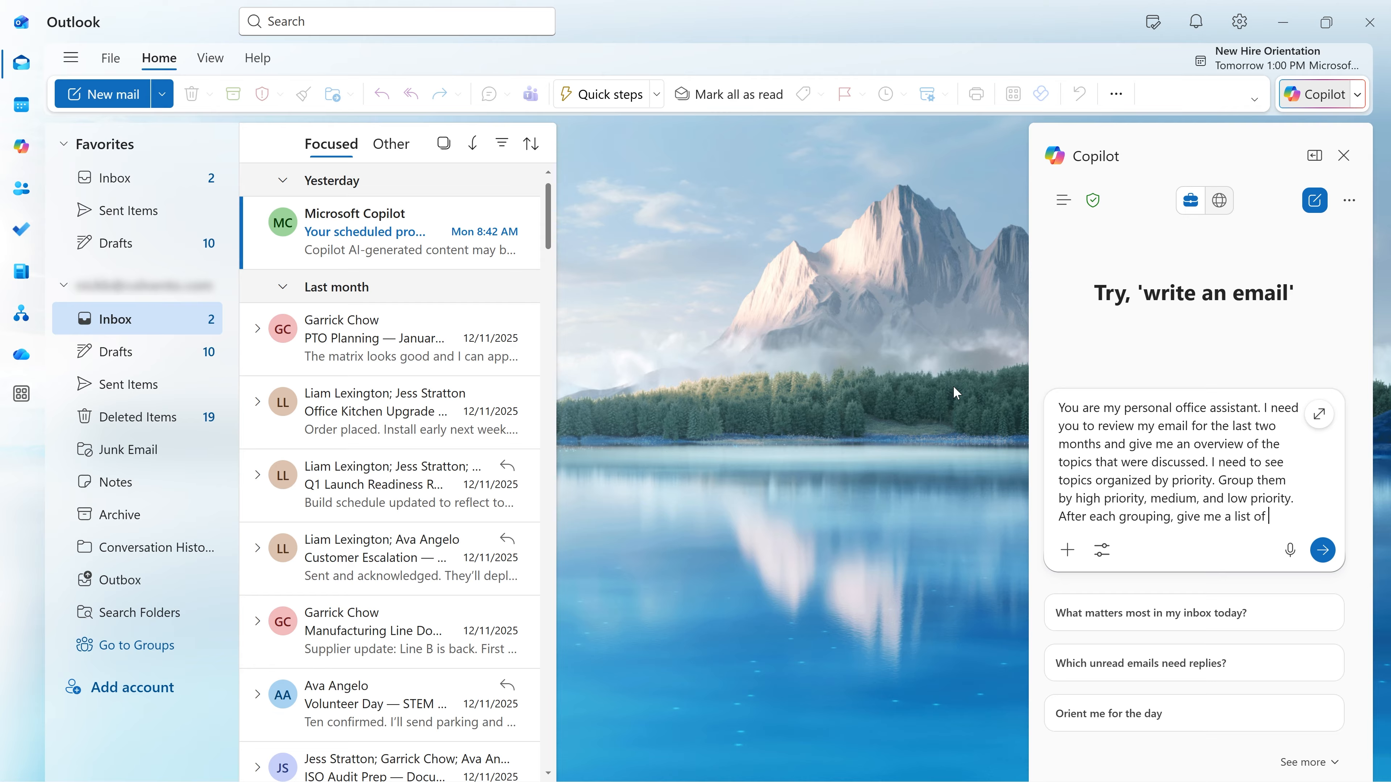
pyautogui.write('messages that I hav')
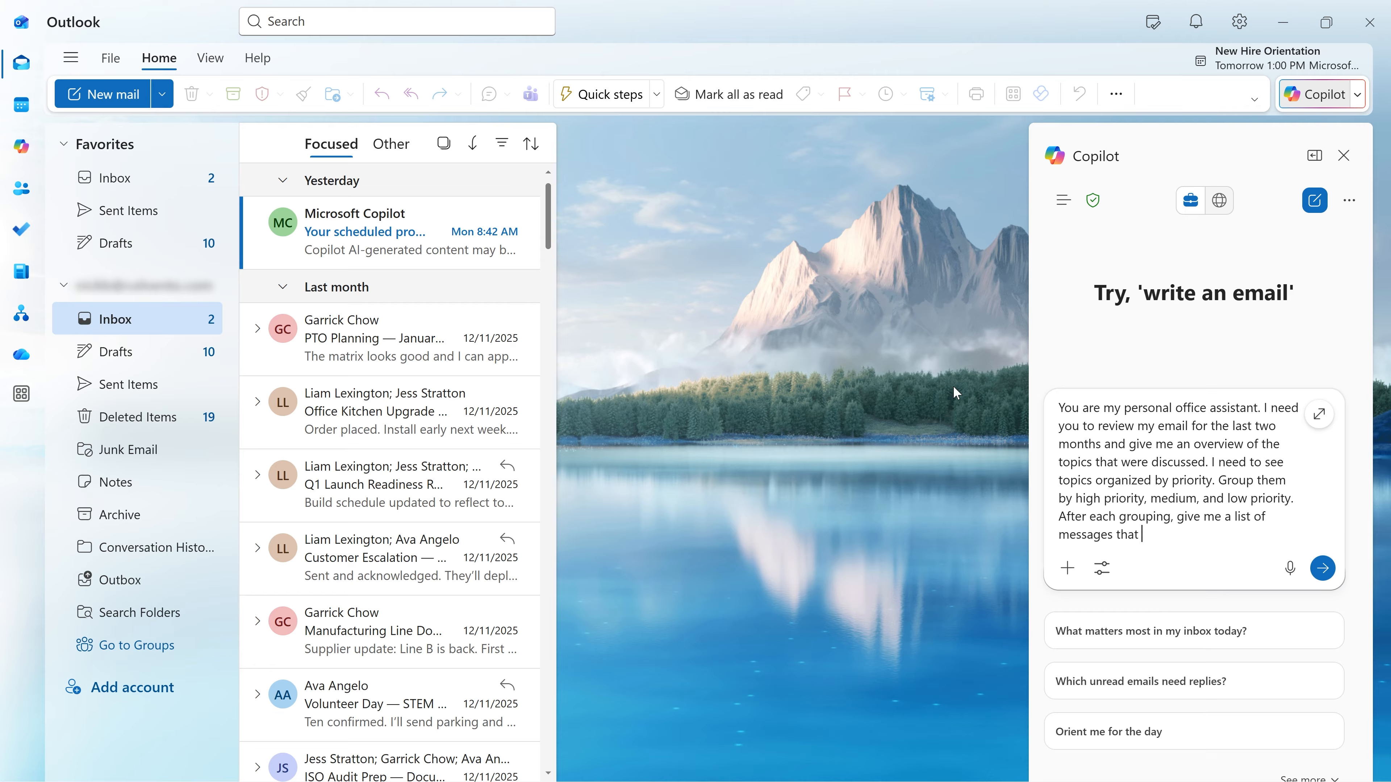
pyautogui.write('e not responded to or I')
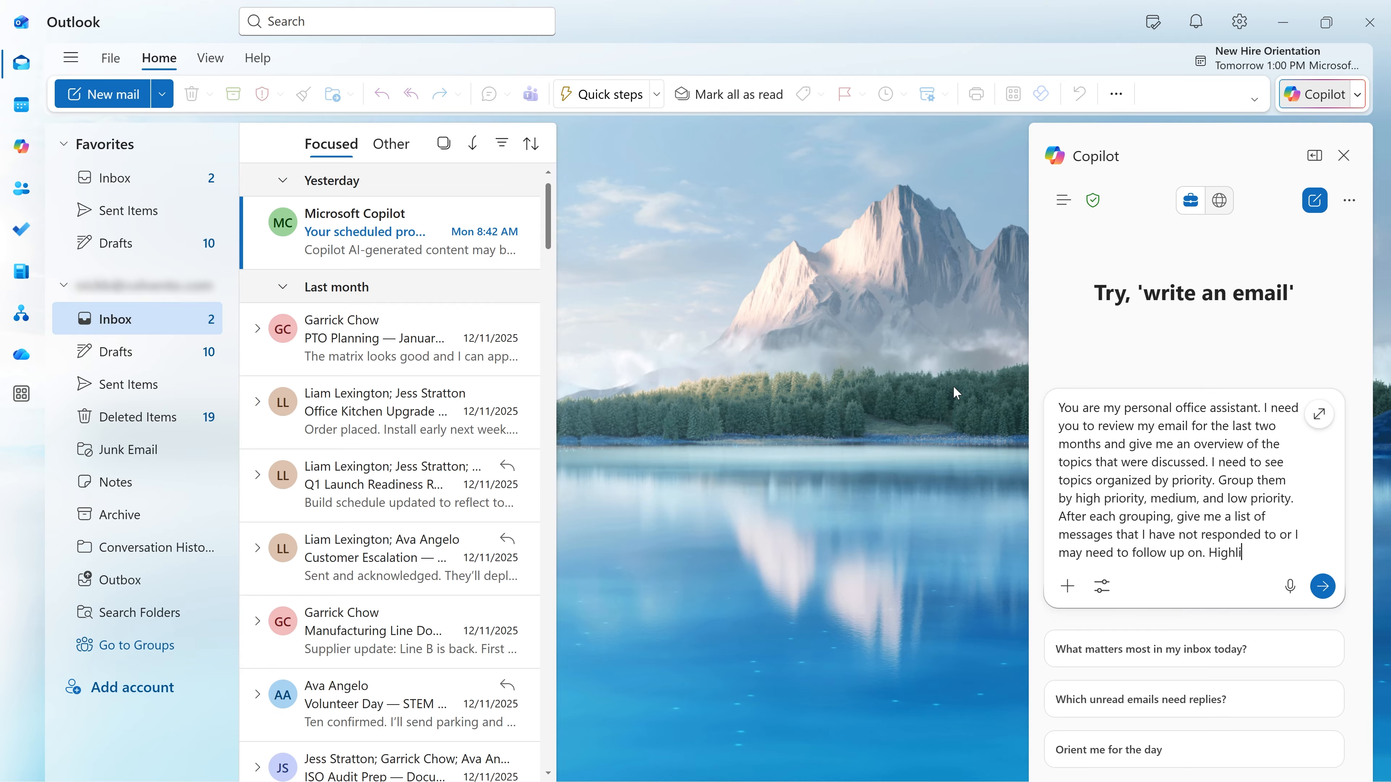
# Step: Add a request to highlight anything that includes a colleague, referenced as a linked contact, and send the prompt
pyautogui.write('light anything that ')
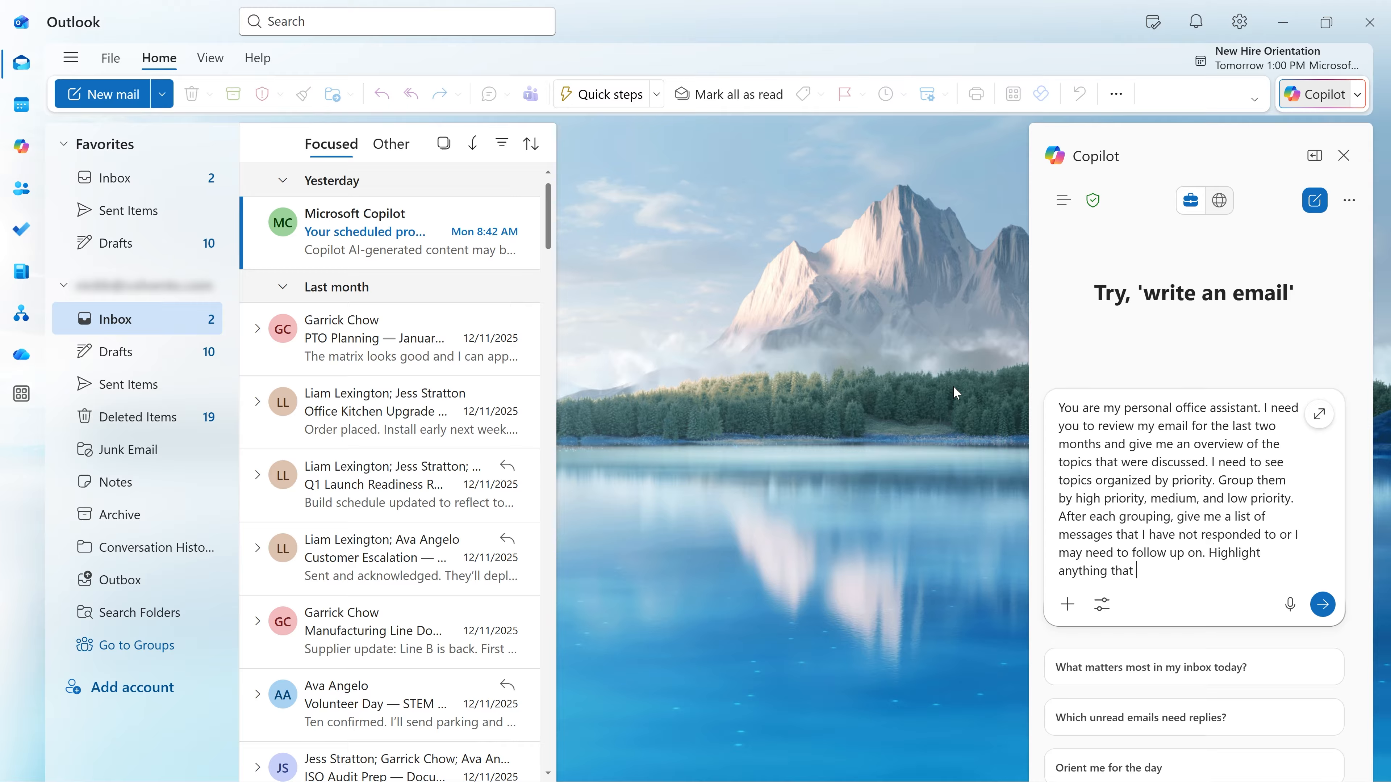
pyautogui.write('includes /')
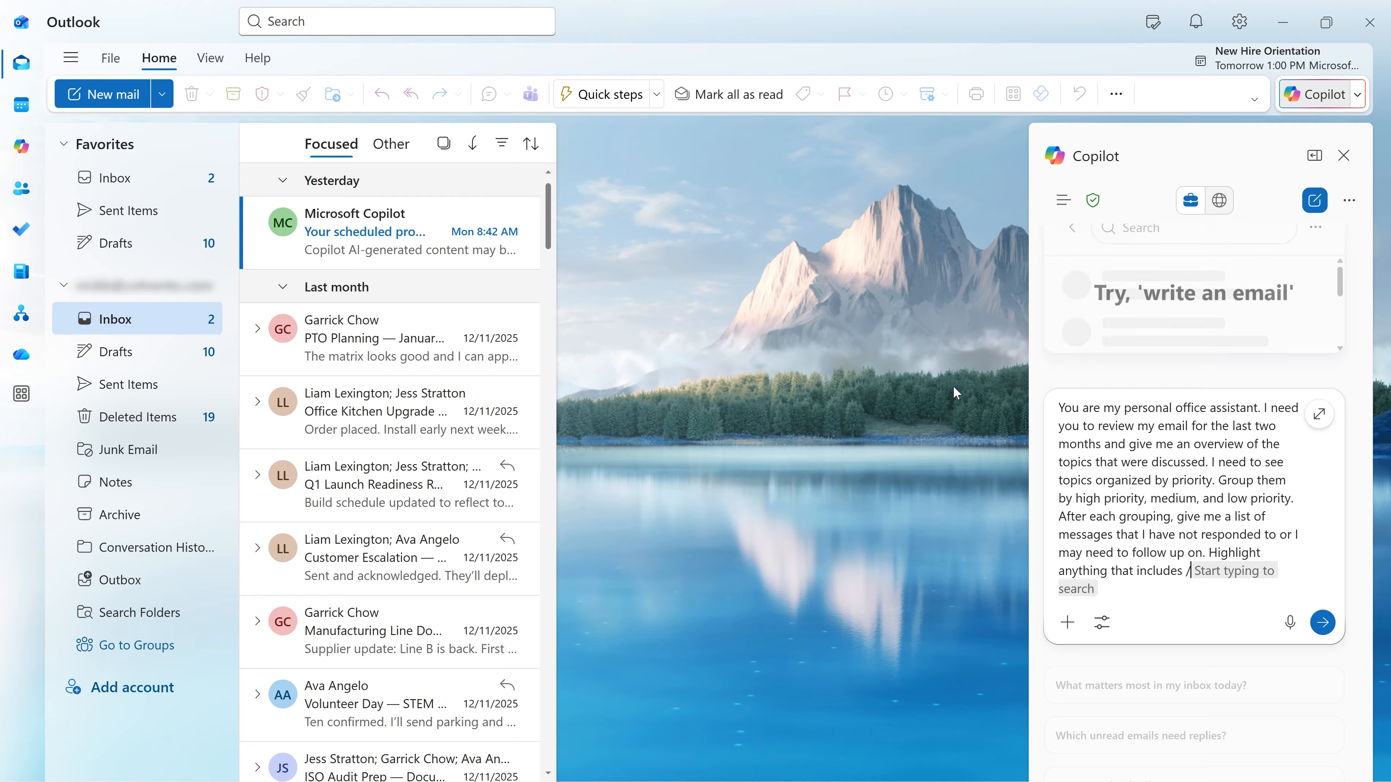
pyautogui.write('liam')
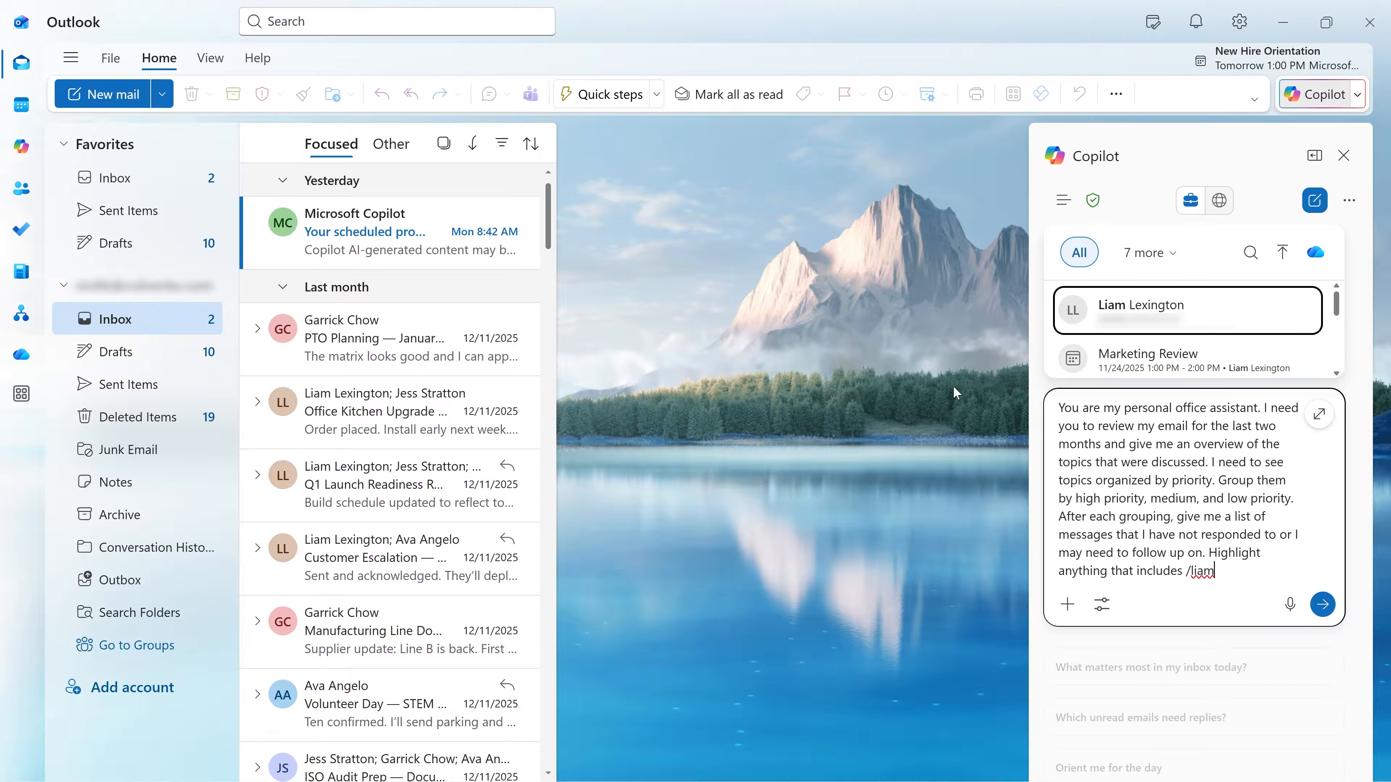
pyautogui.press('Return')
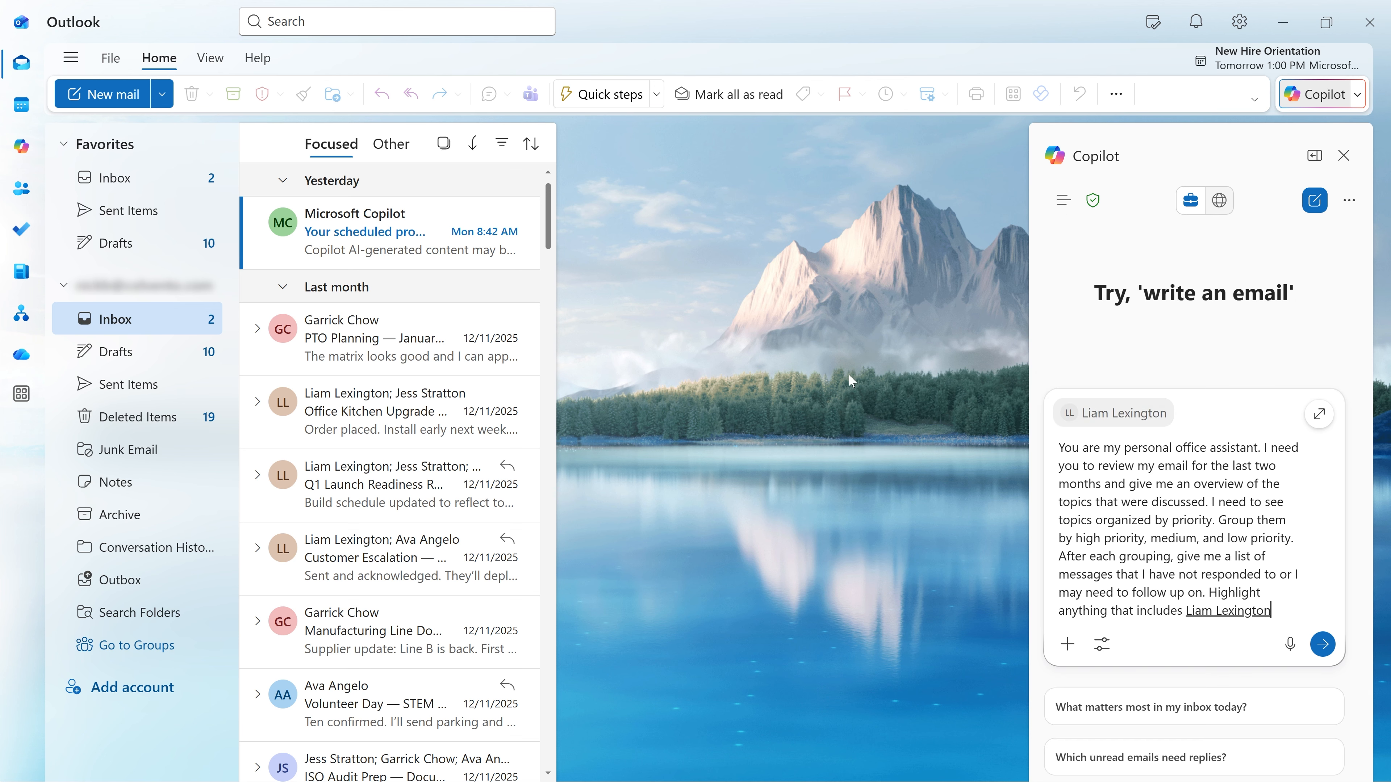
pyautogui.write('.')
pyautogui.press('Return')
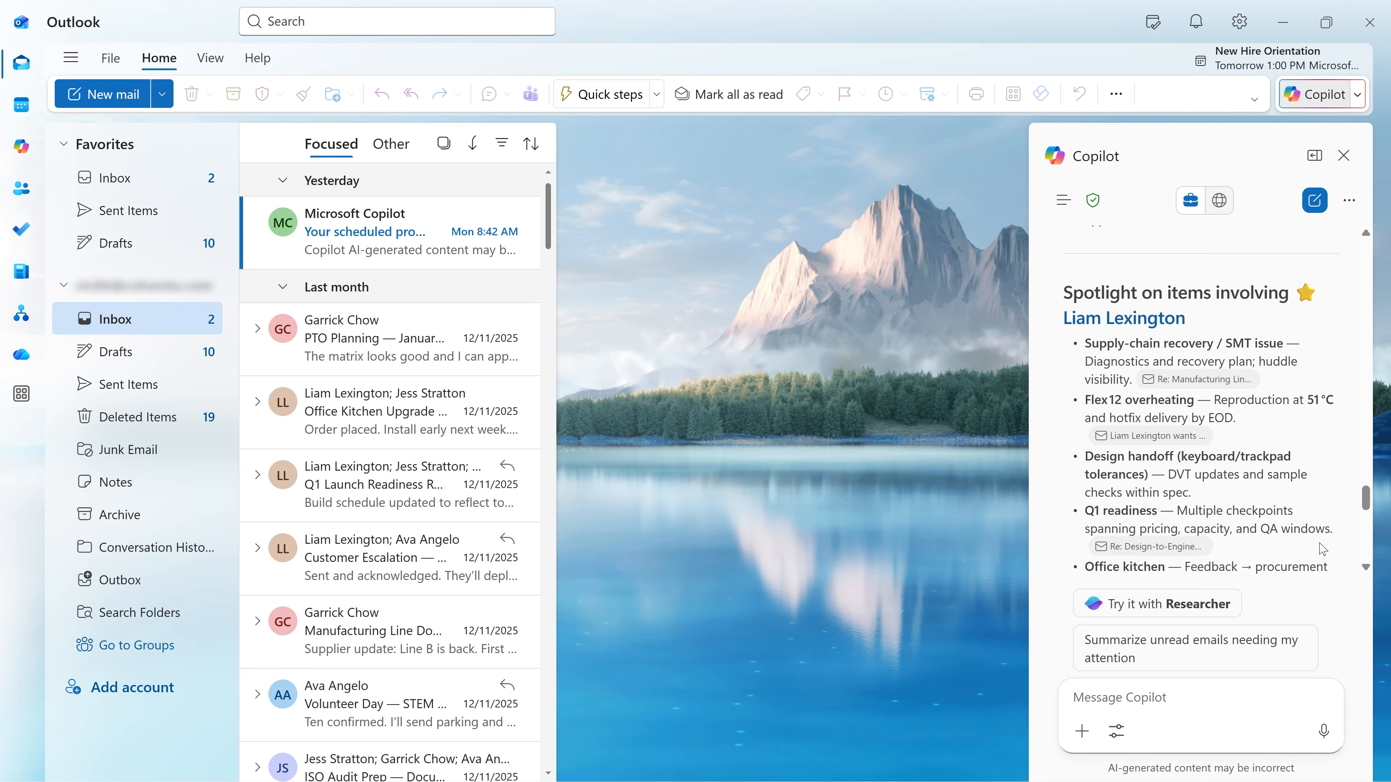
pyautogui.scroll(-3, 1323, 550)
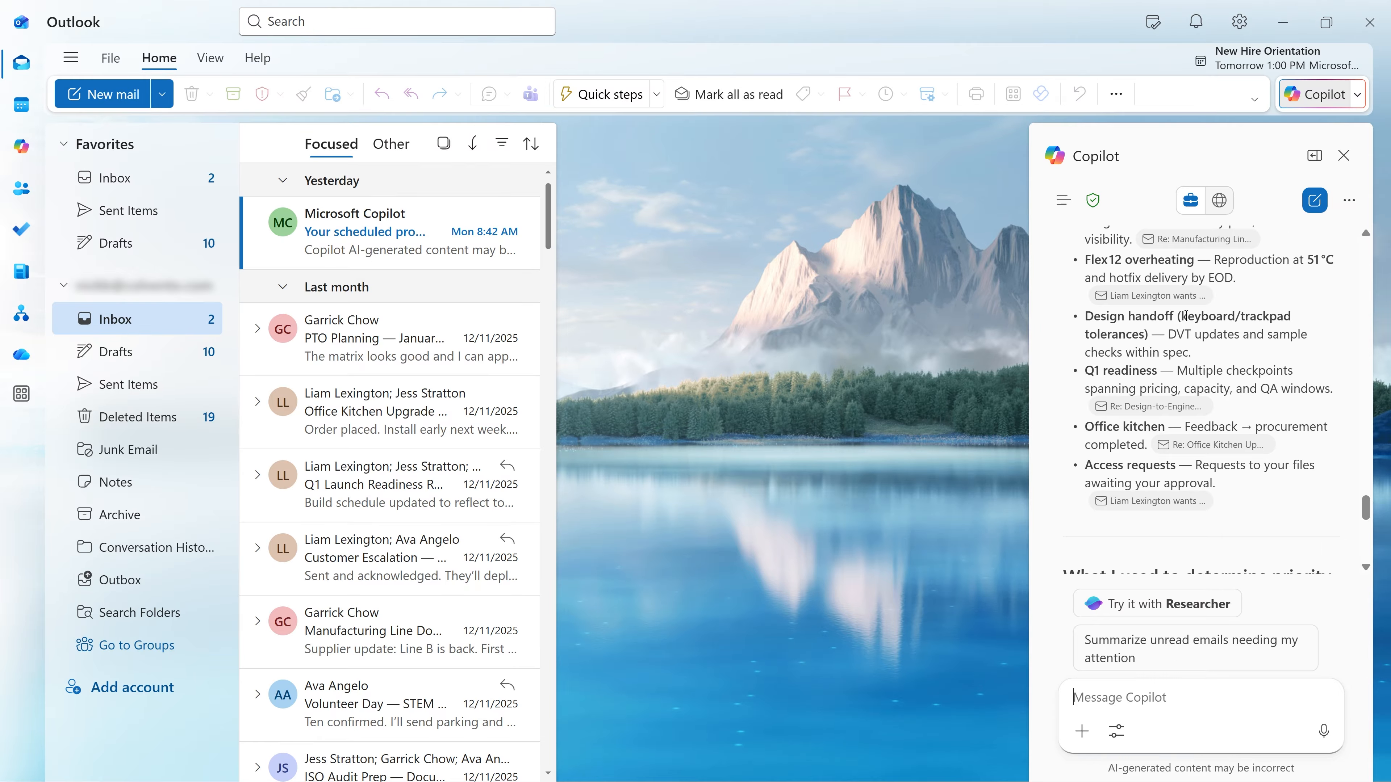
pyautogui.moveTo(1179, 308)
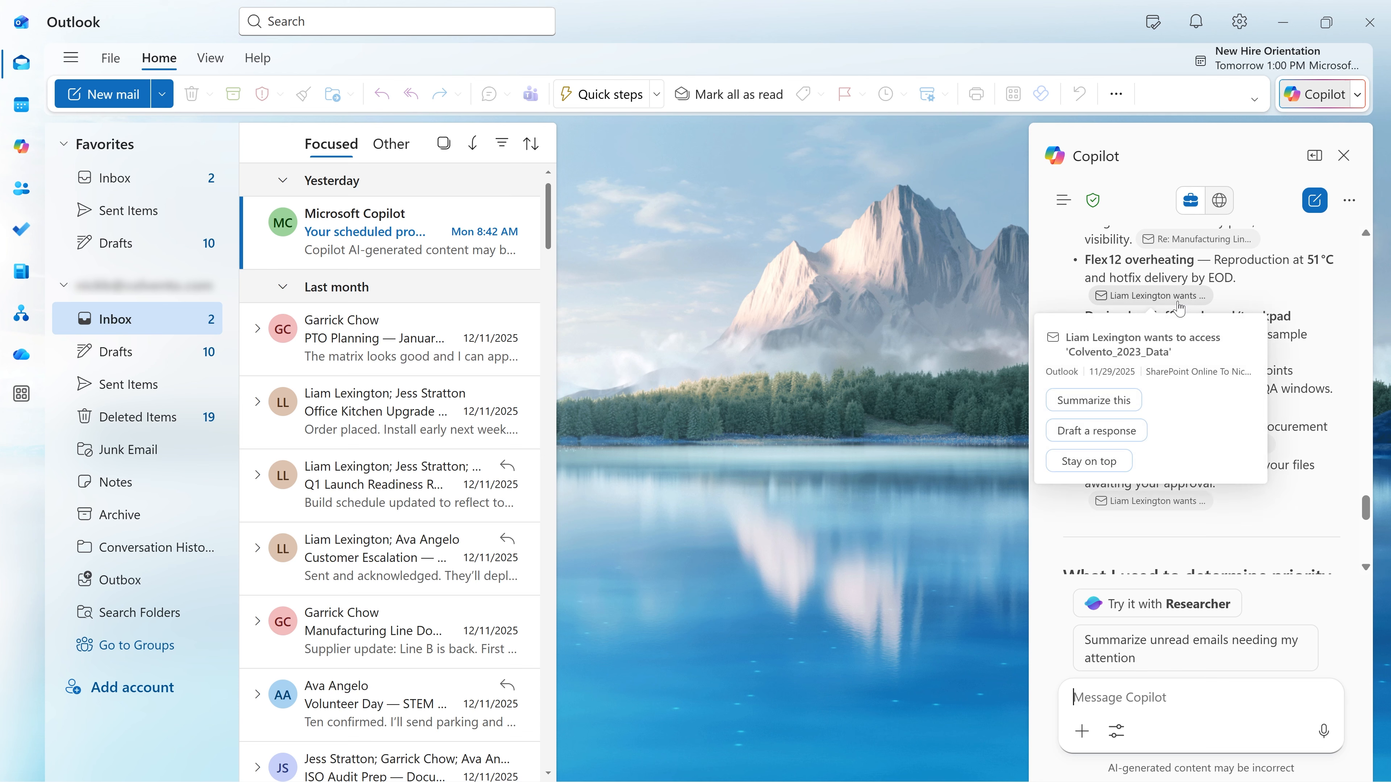
pyautogui.scroll(-10, 1292, 299)
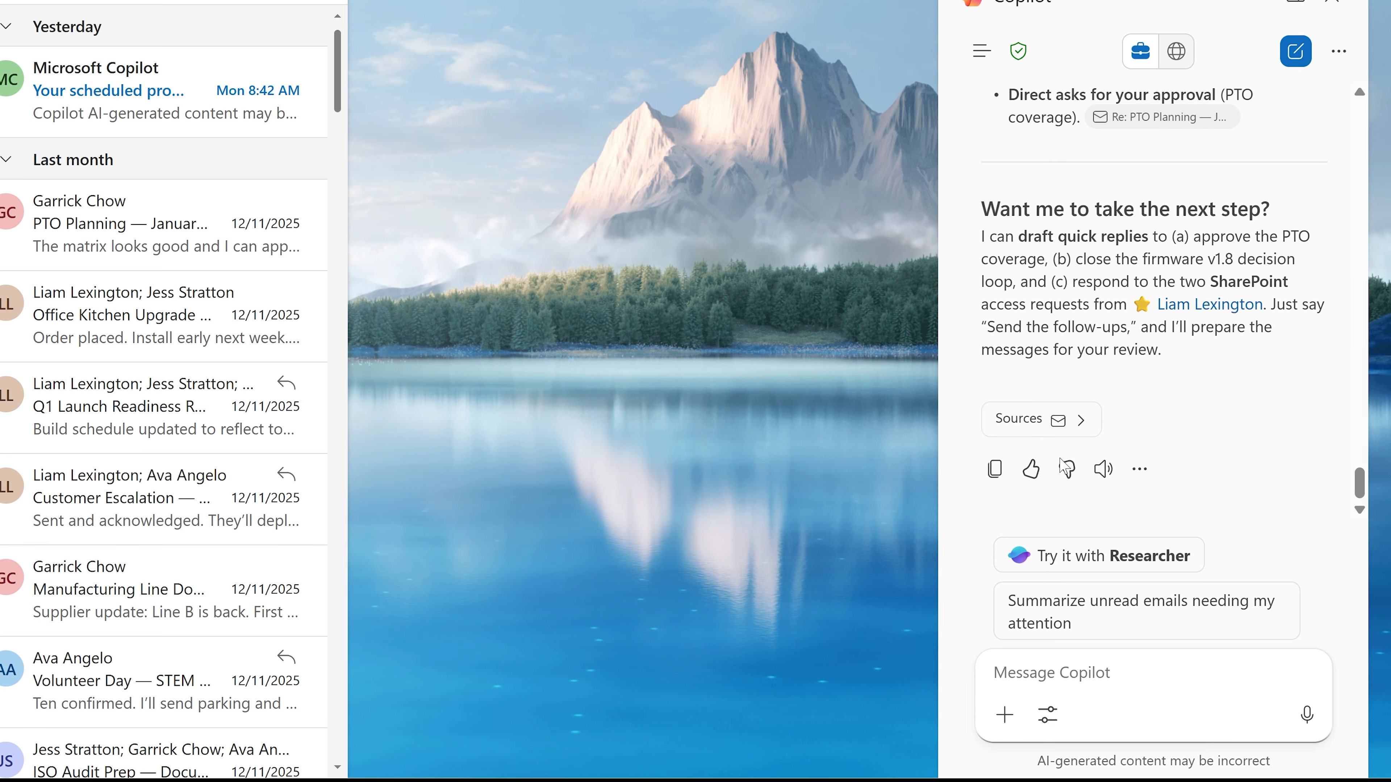
pyautogui.click(1140, 470)
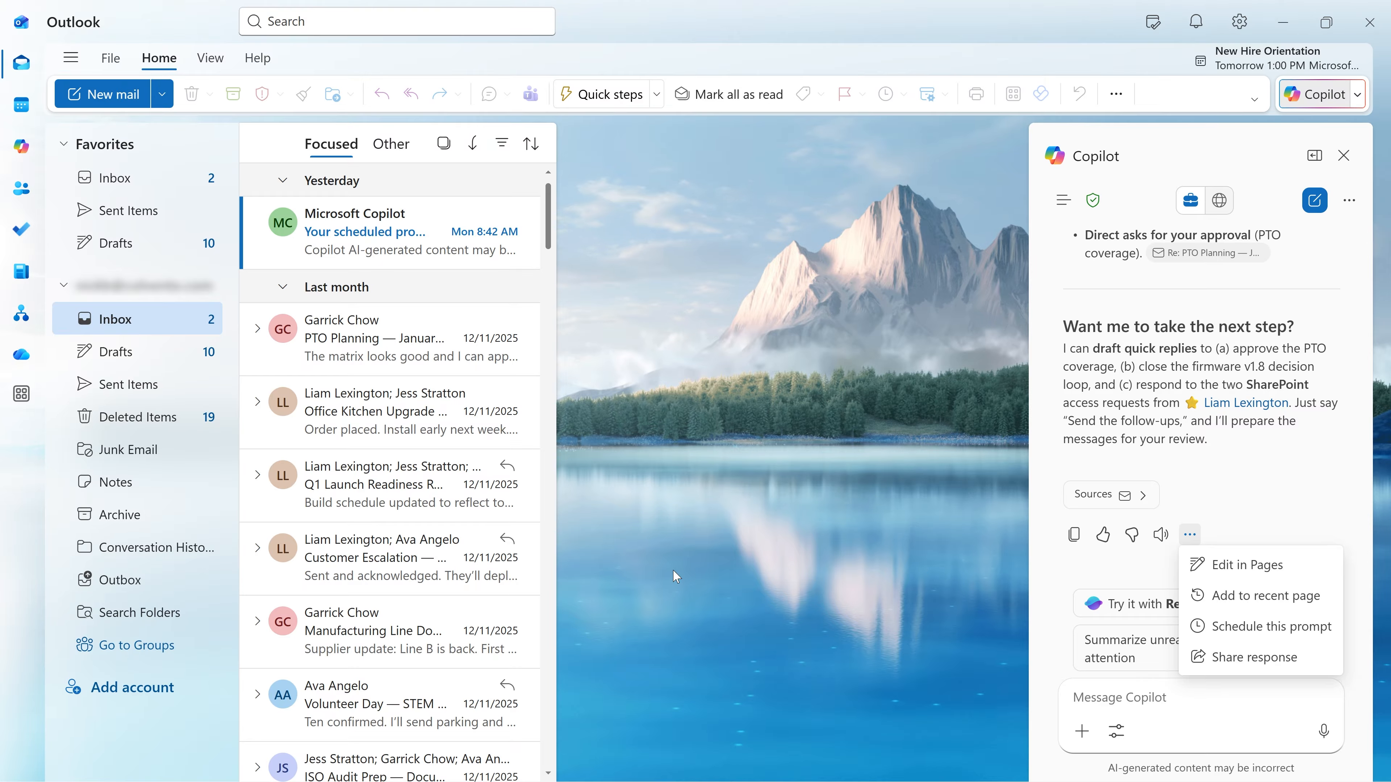
# Step: Open the Volunteer Day email and start a new Copilot prompt that refers to the recently opened Colvento_Social_Media_Manual.docx
pyautogui.click(431, 713)
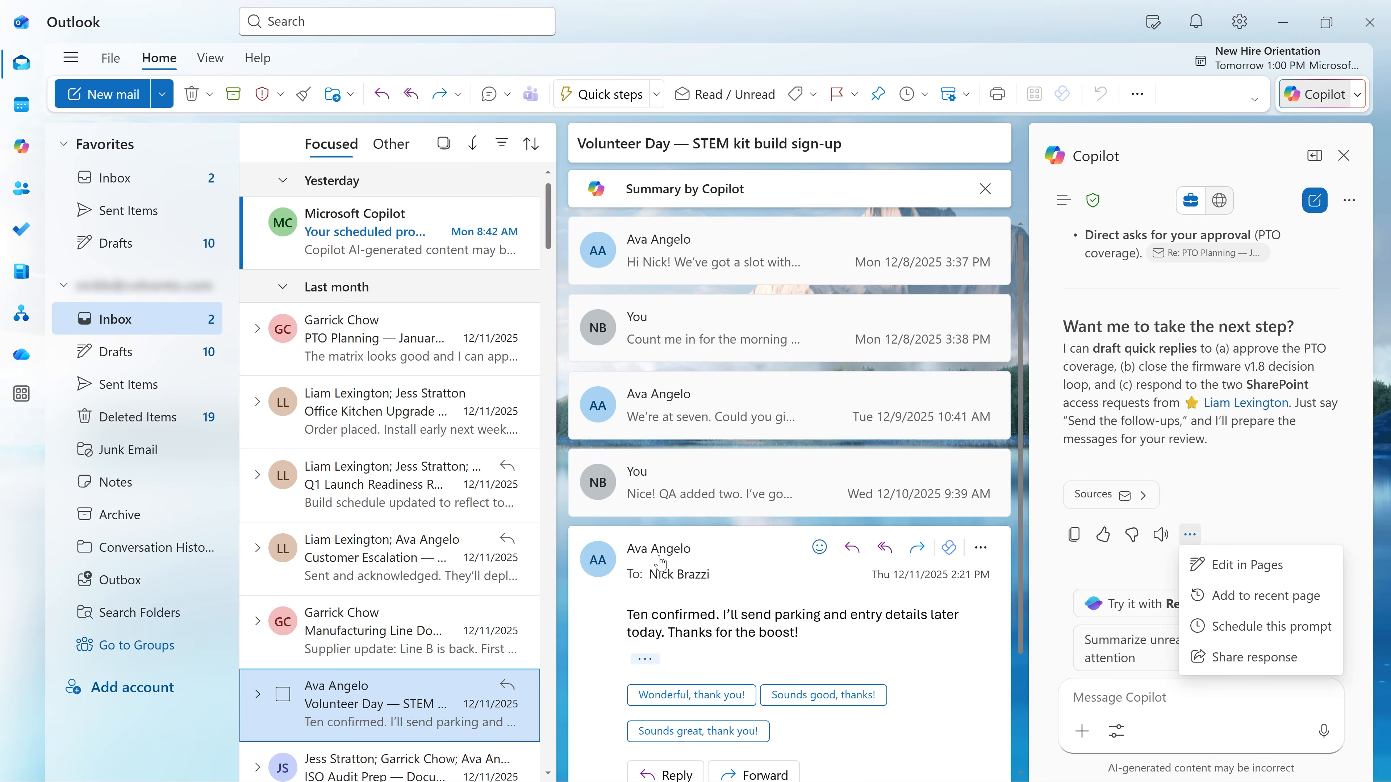
pyautogui.click(1313, 203)
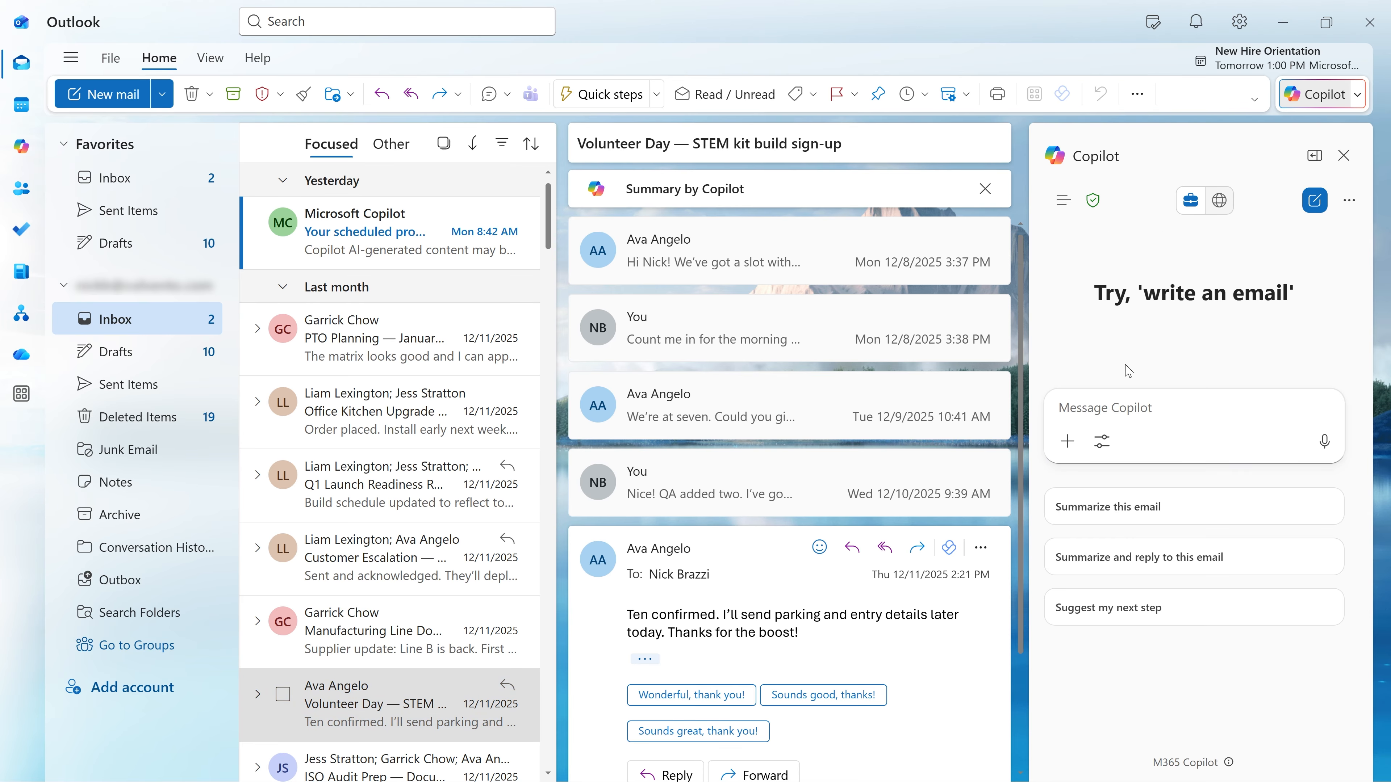
pyautogui.write('Refer to the ')
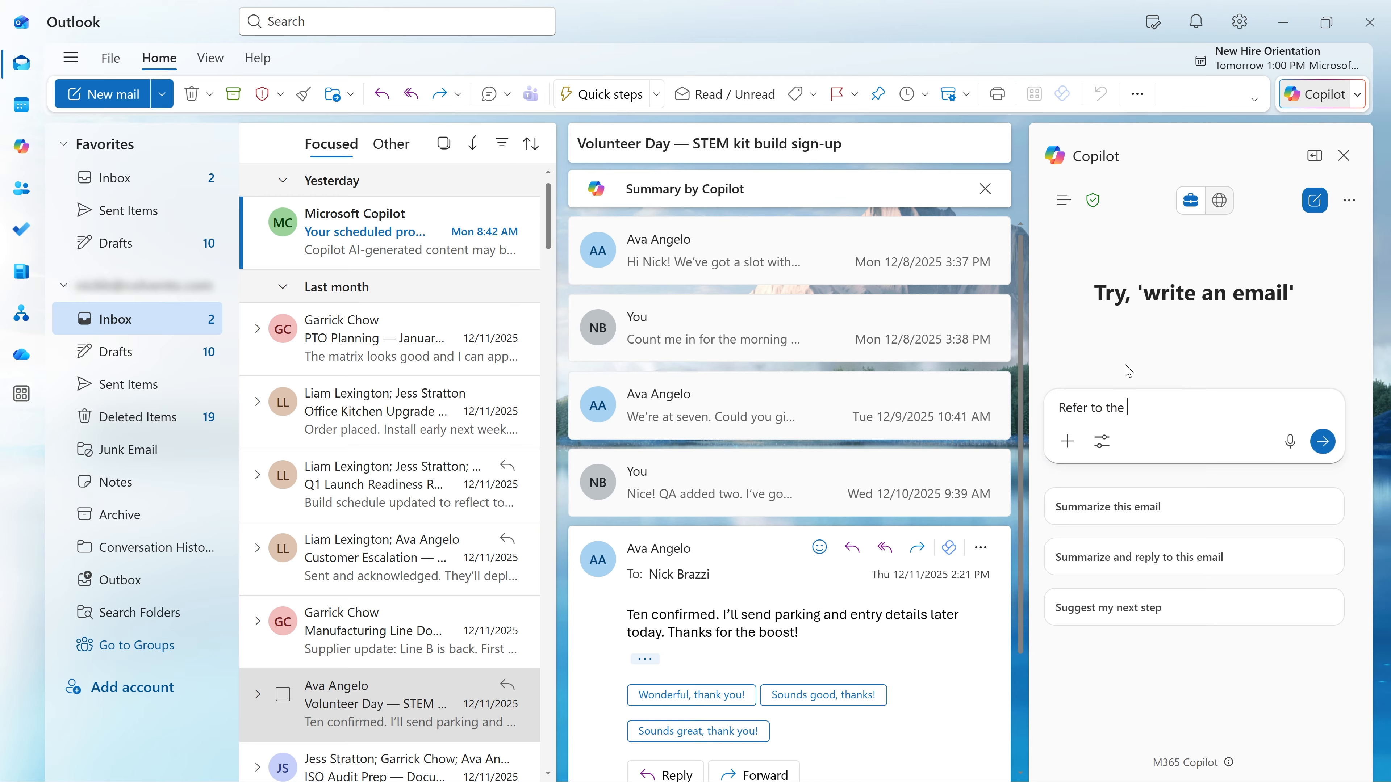
pyautogui.write('/')
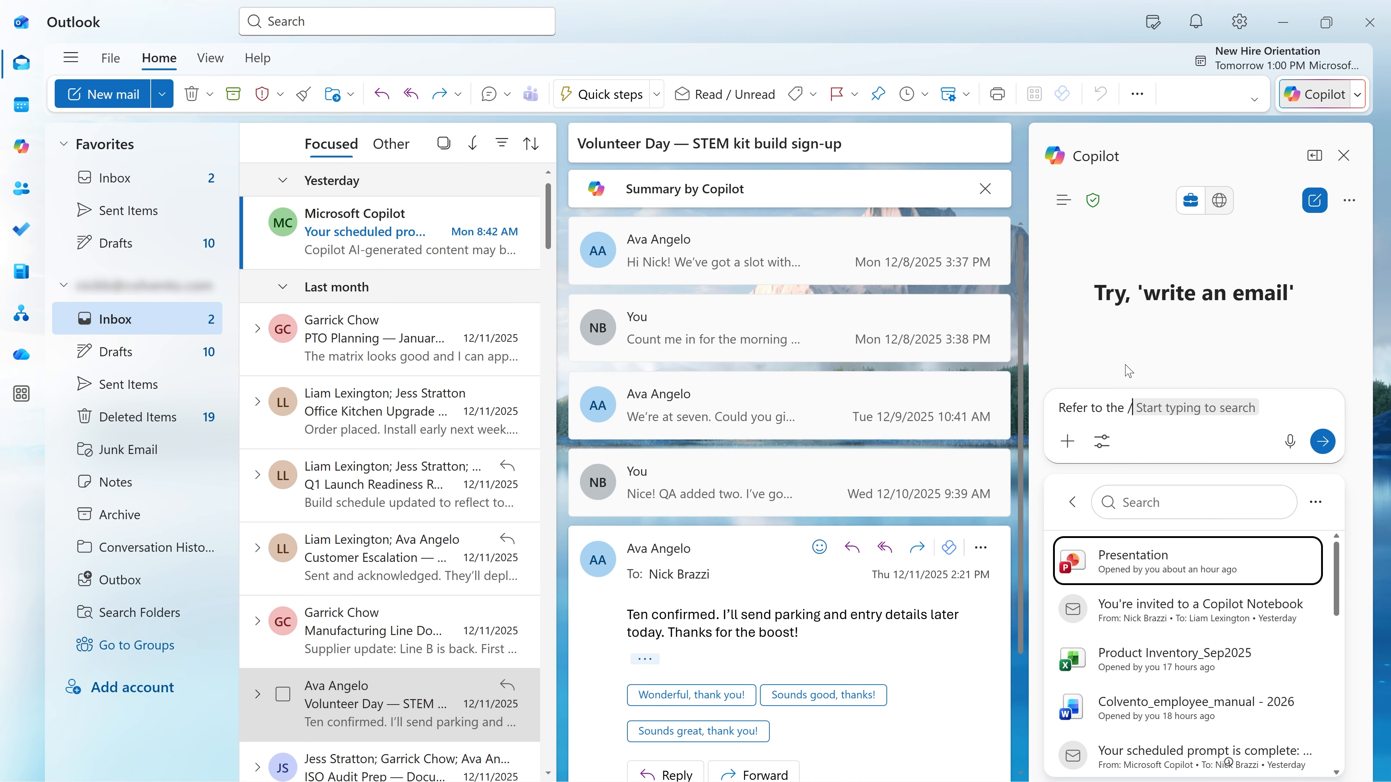
pyautogui.write('social')
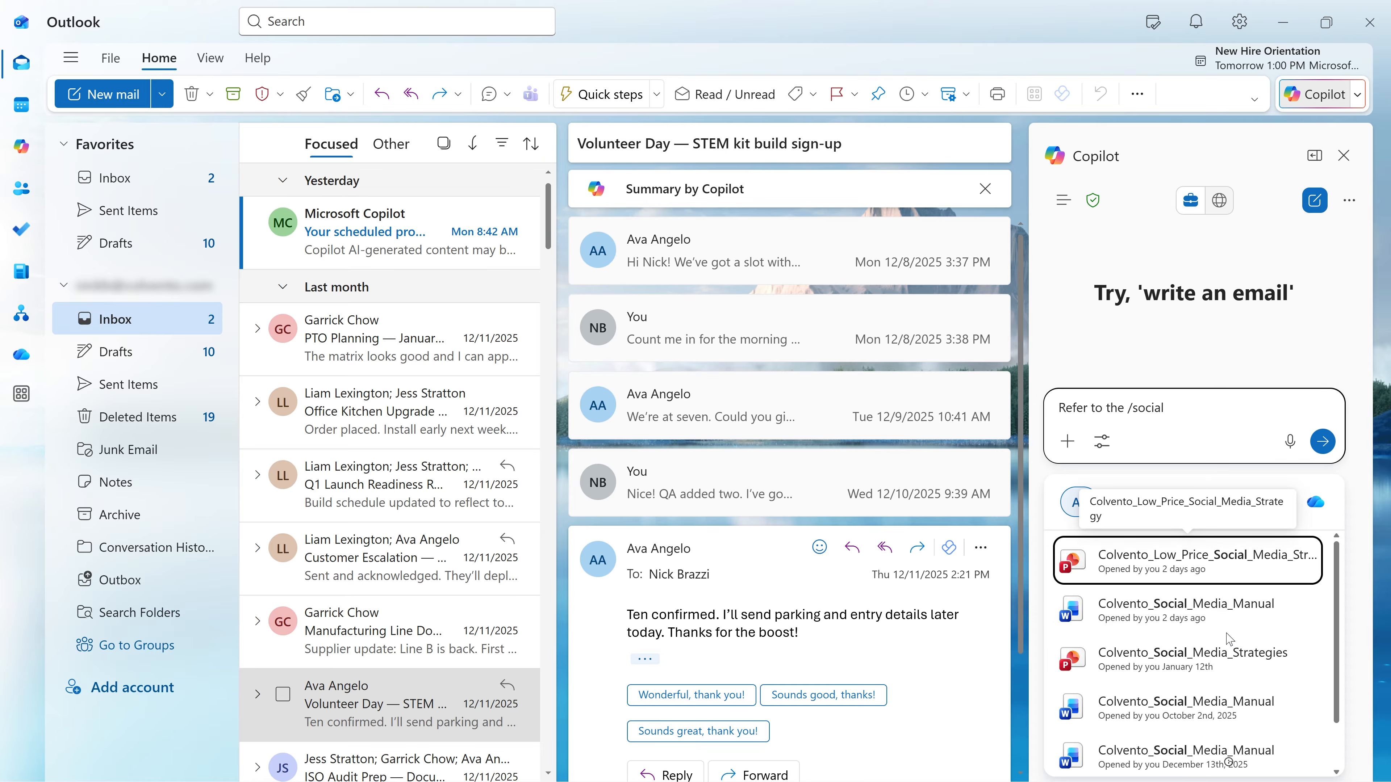
pyautogui.click(1238, 618)
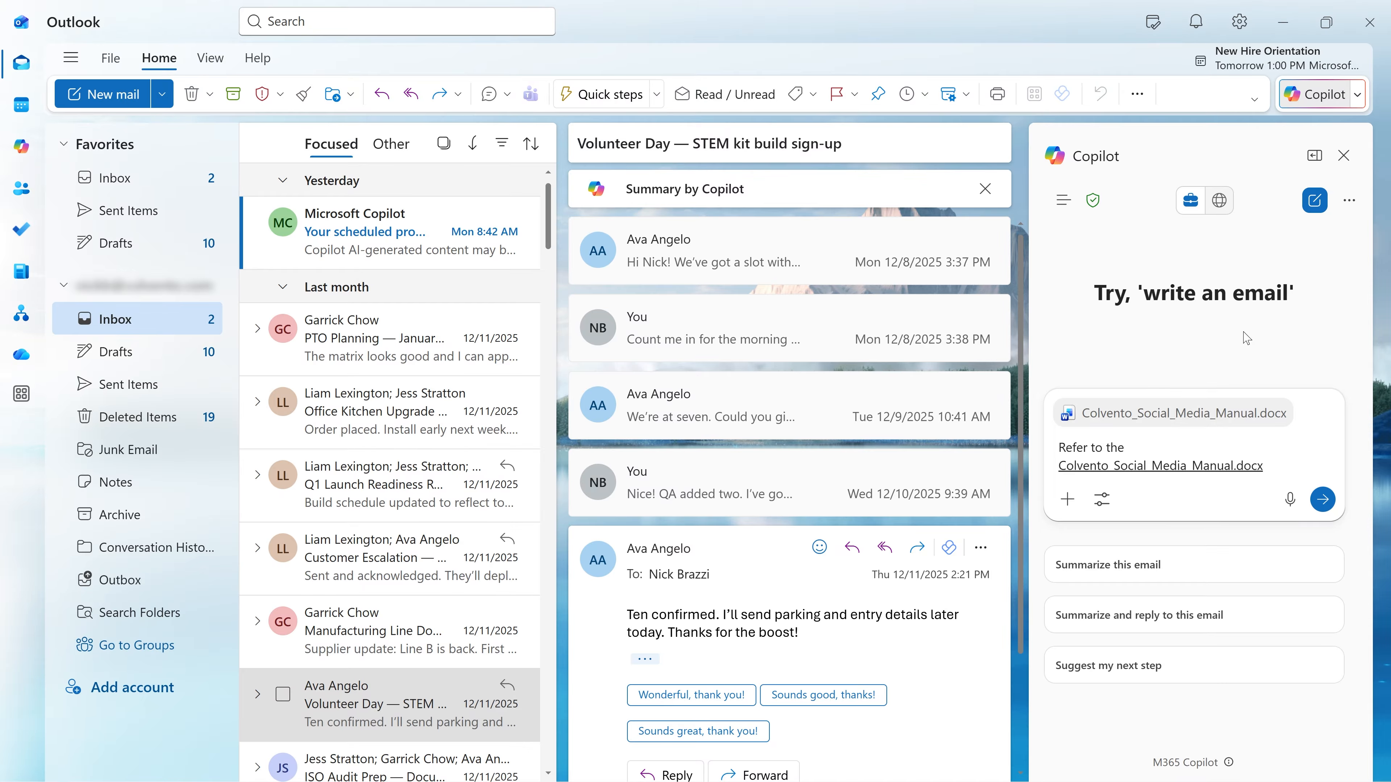
# Step: Ask what sort of marketing announcement to make on social media about Volunteer day, and send the prompt
pyautogui.write('. What sor')
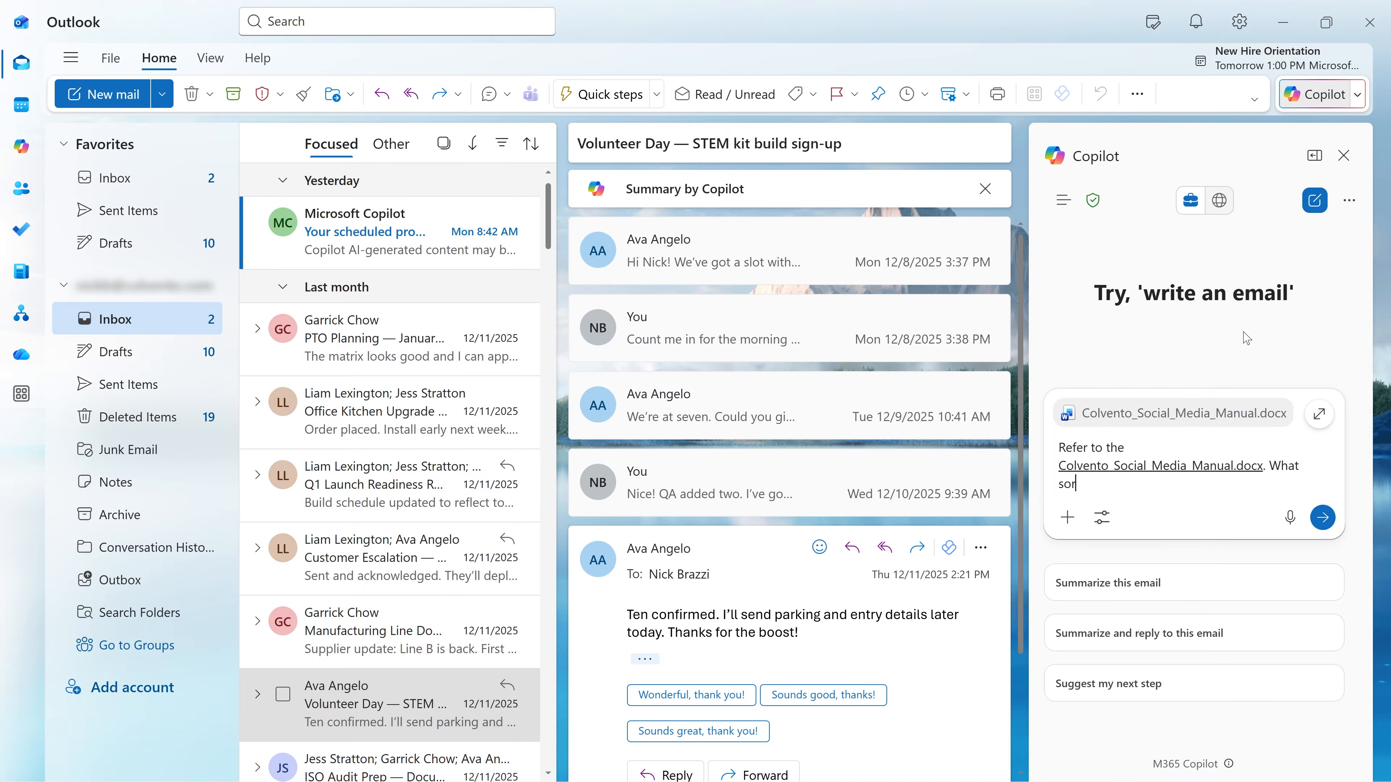
pyautogui.write('t of marketing announcement should we make on social media about Volunteer day?')
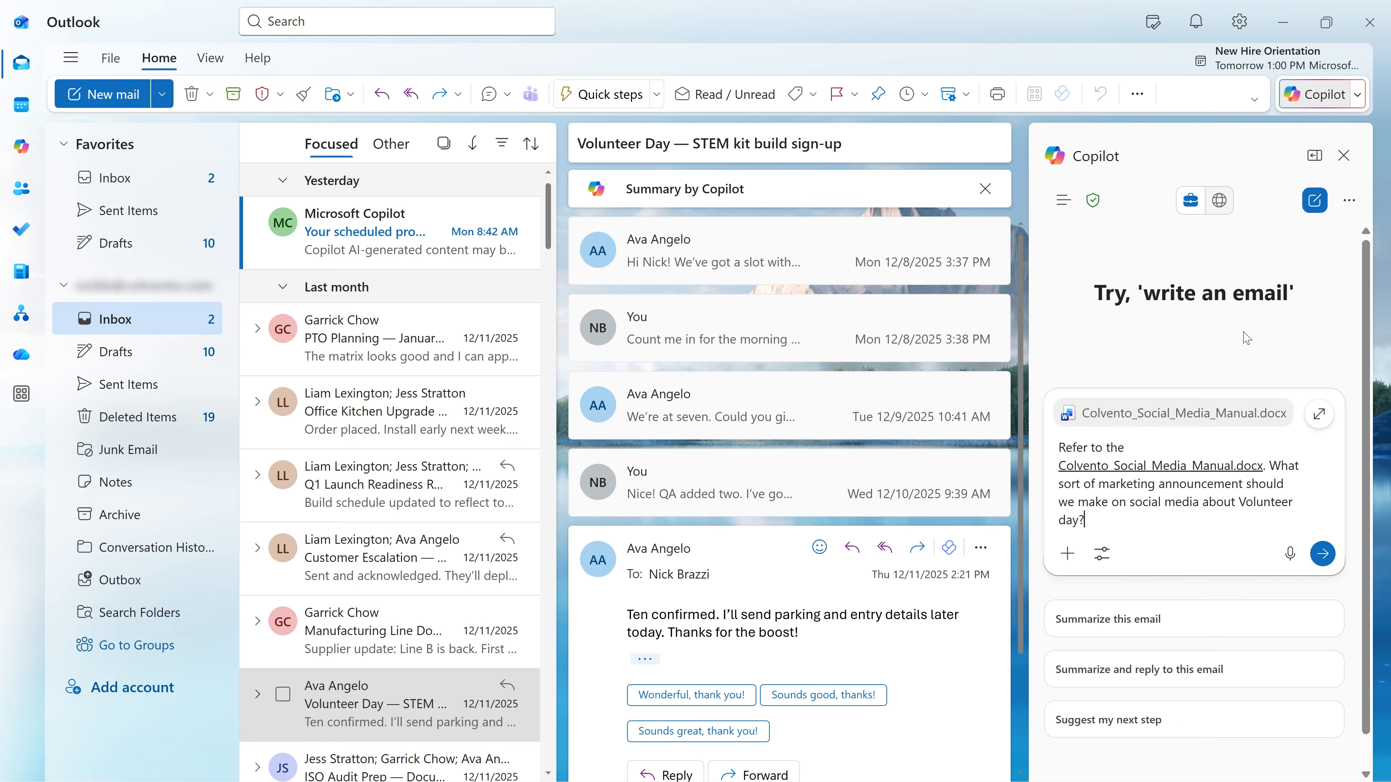
pyautogui.press('Return')
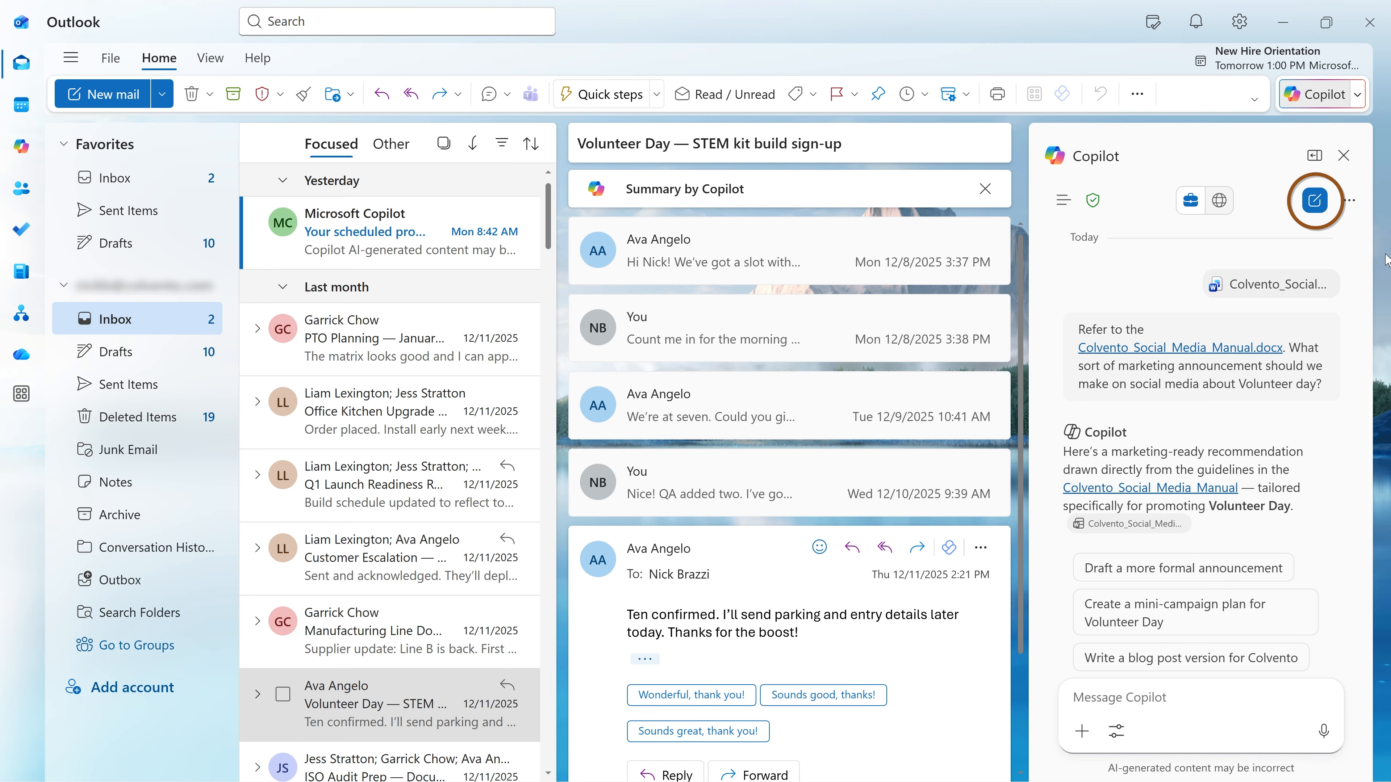
# Step: Reset and close the Copilot chat, and open the Q1 Launch Readiness Review email thread to look through its messages
pyautogui.click(1314, 200)
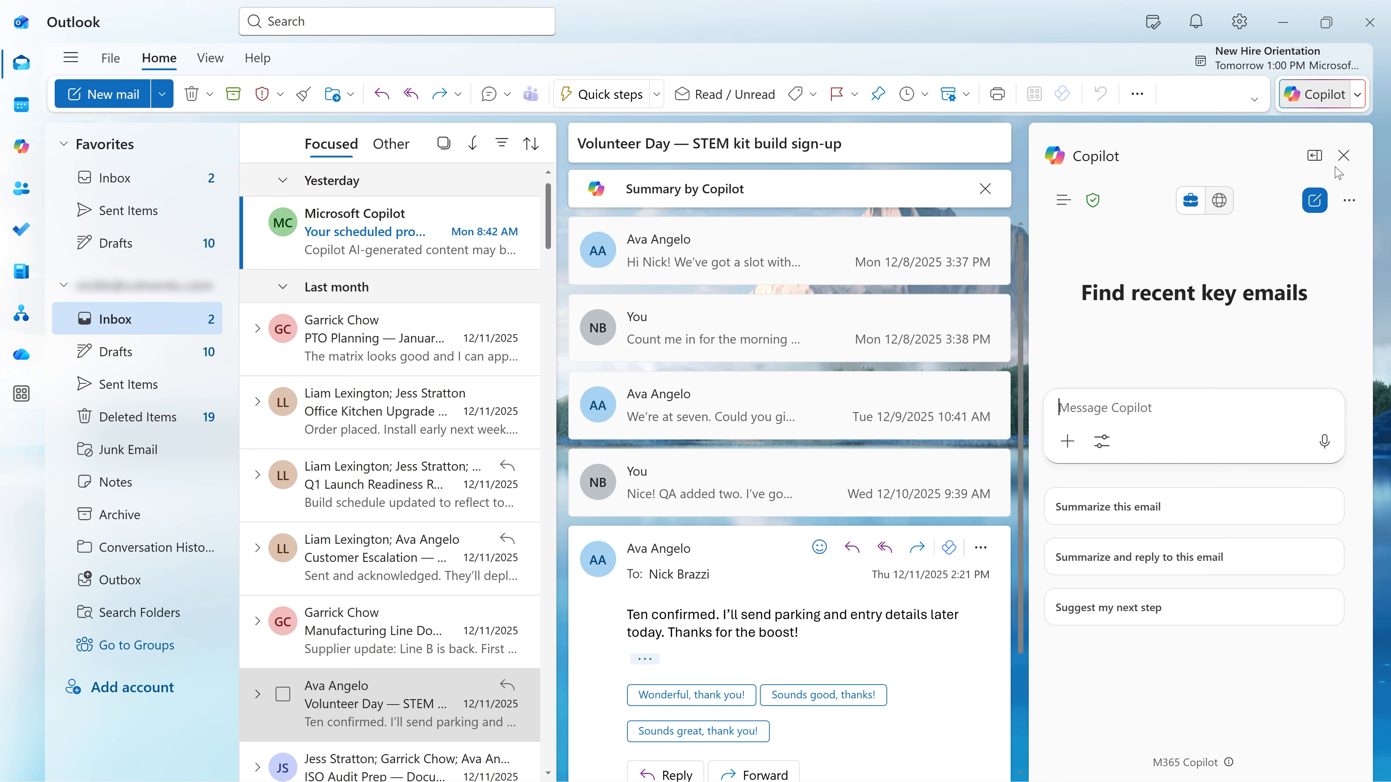
pyautogui.click(1342, 156)
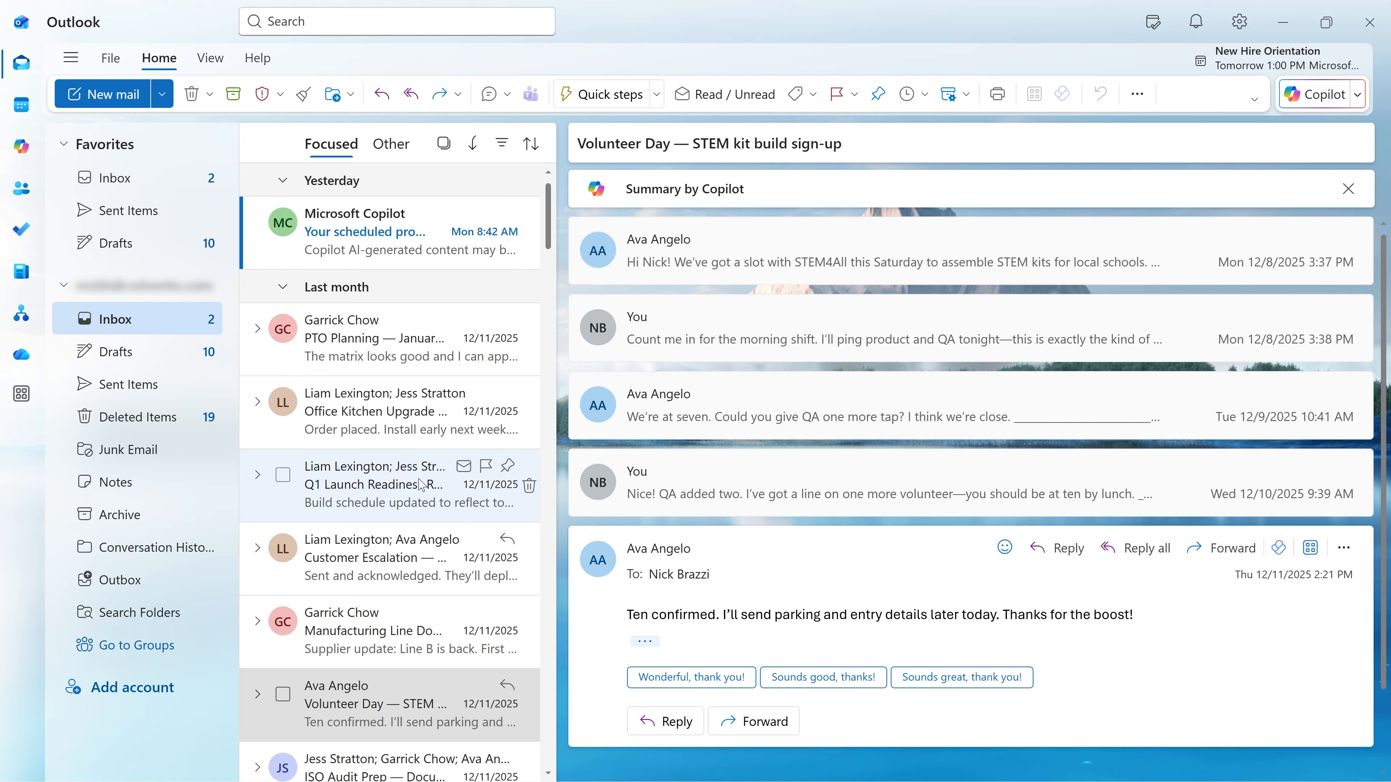
pyautogui.click(413, 503)
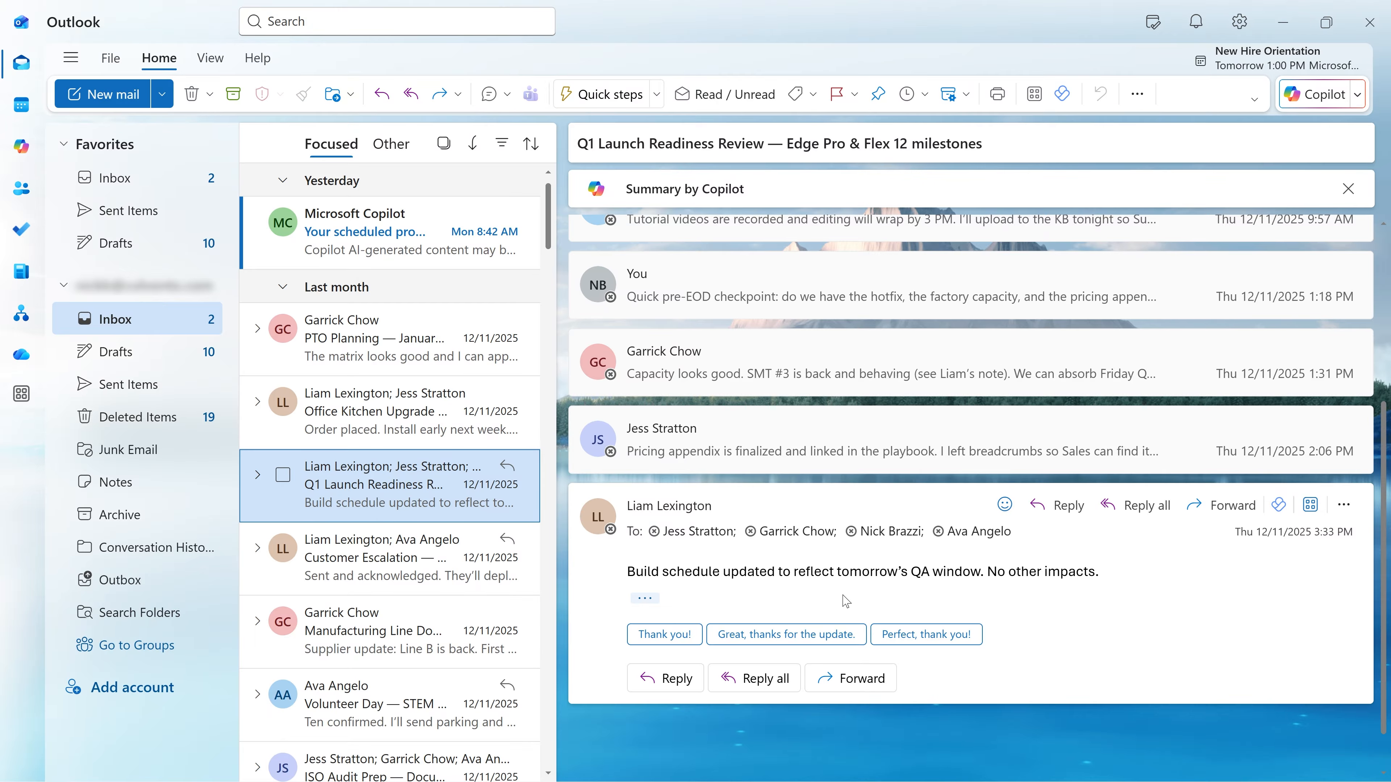
pyautogui.scroll(5, 846, 601)
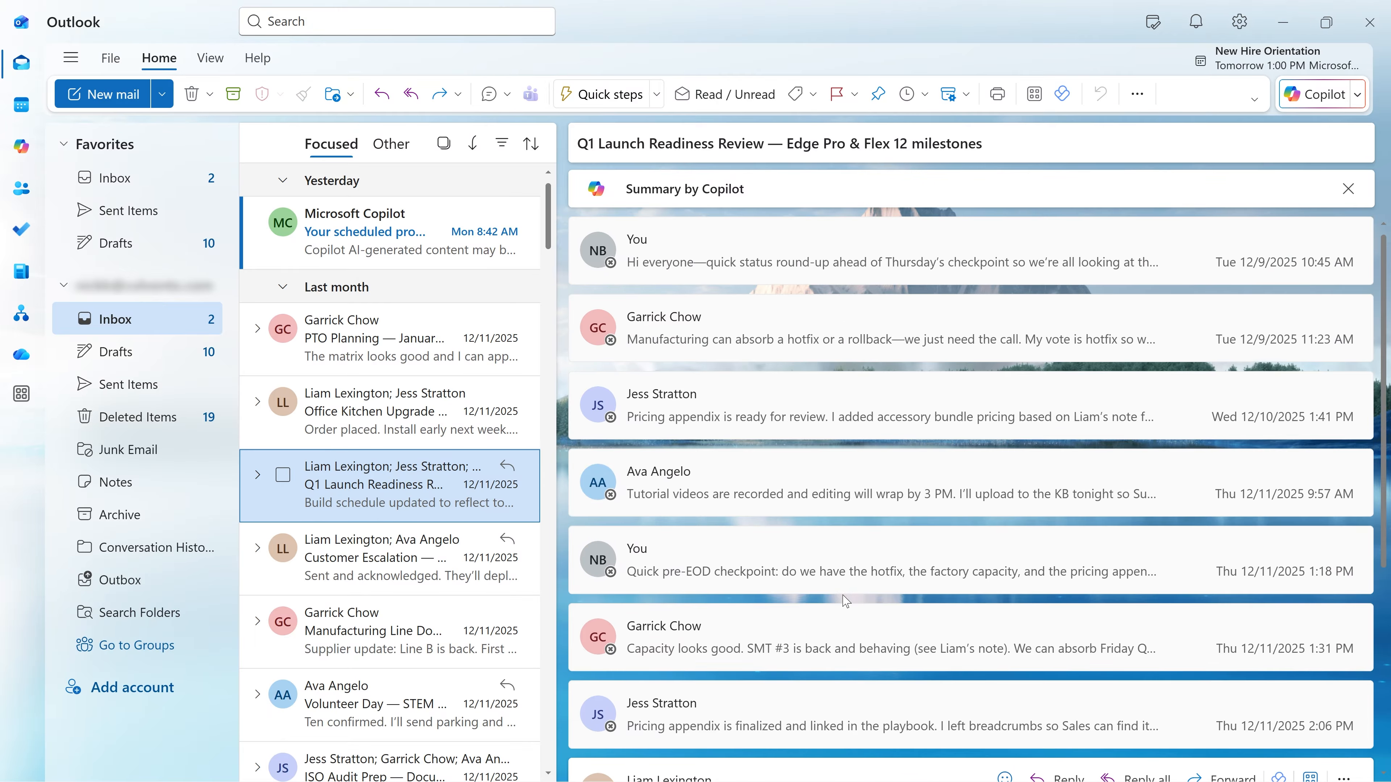
pyautogui.scroll(-5, 847, 601)
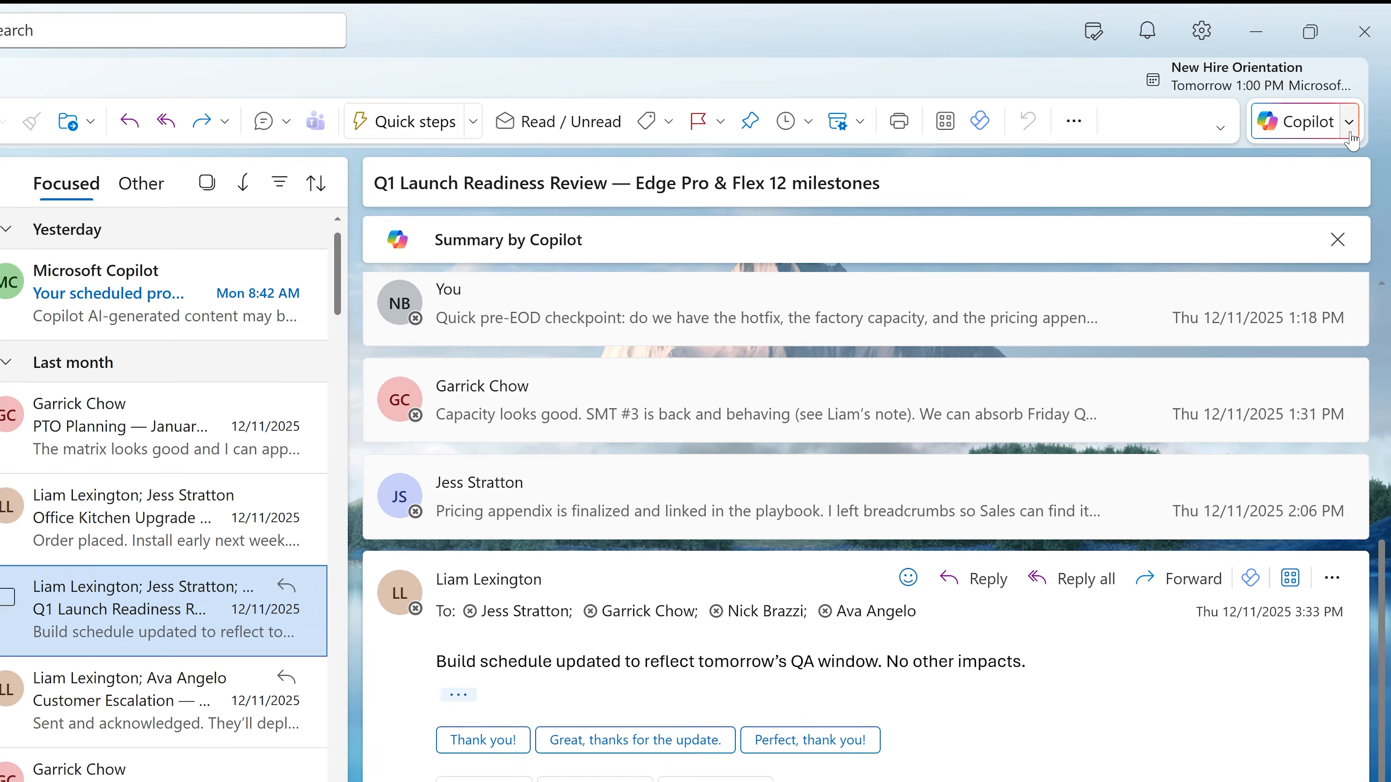
# Step: Read the Copilot summary of the Q1 Launch Readiness Review thread and dismiss it
pyautogui.click(1357, 94)
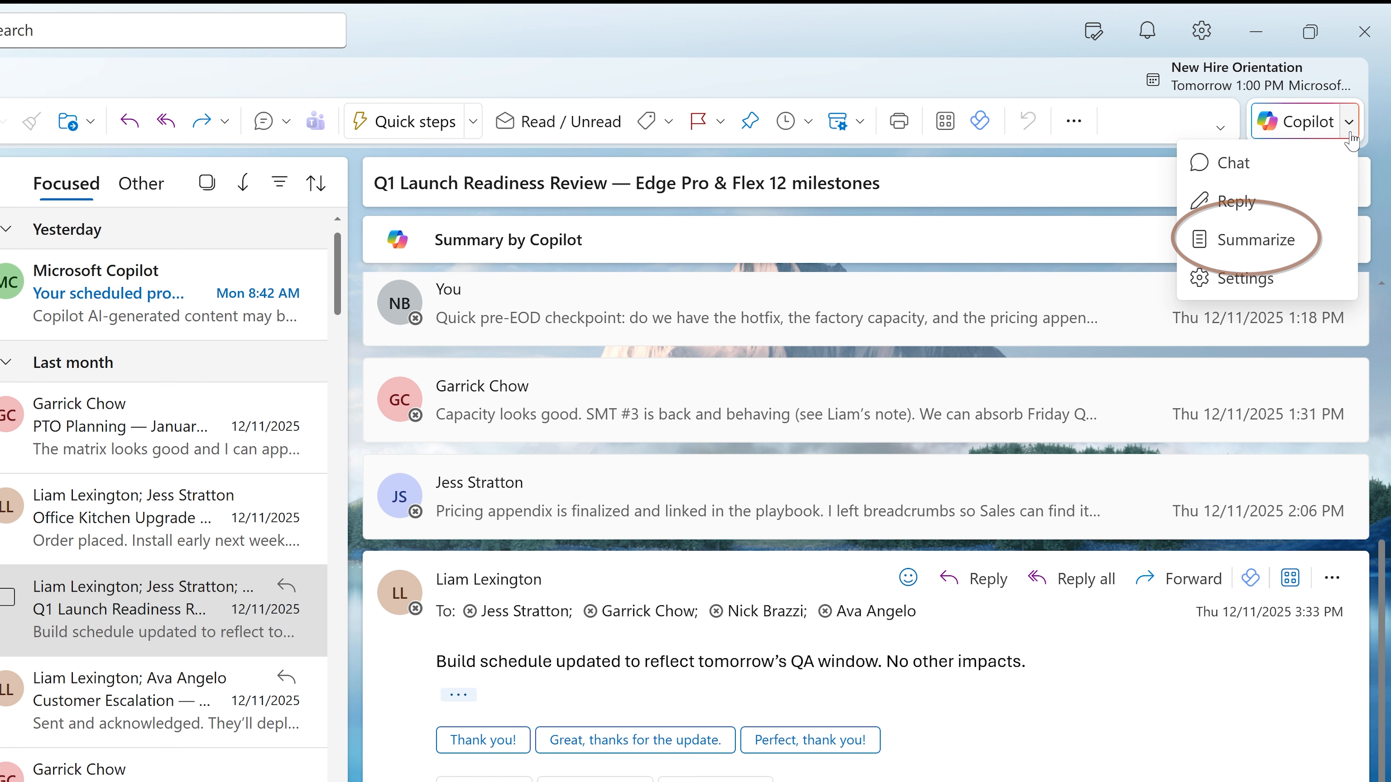
pyautogui.click(1350, 129)
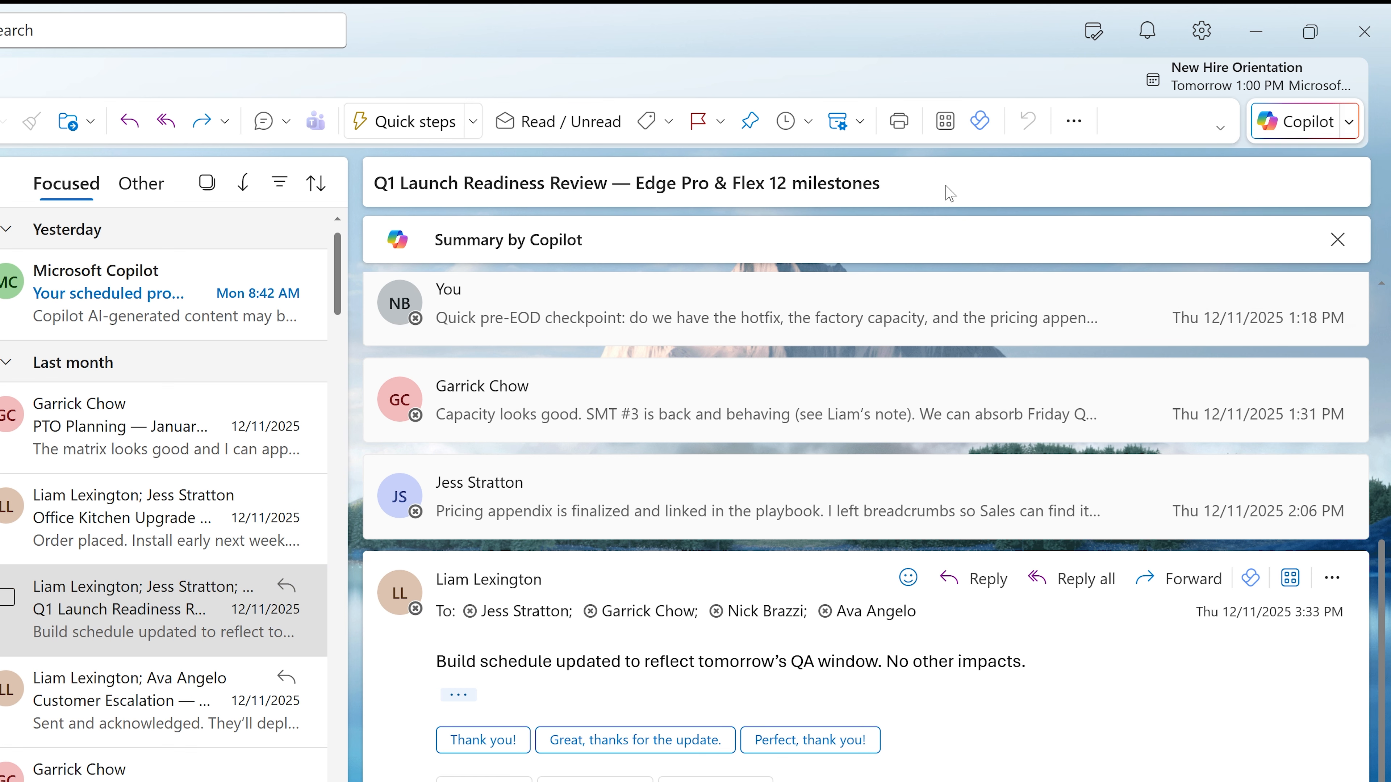
pyautogui.click(797, 241)
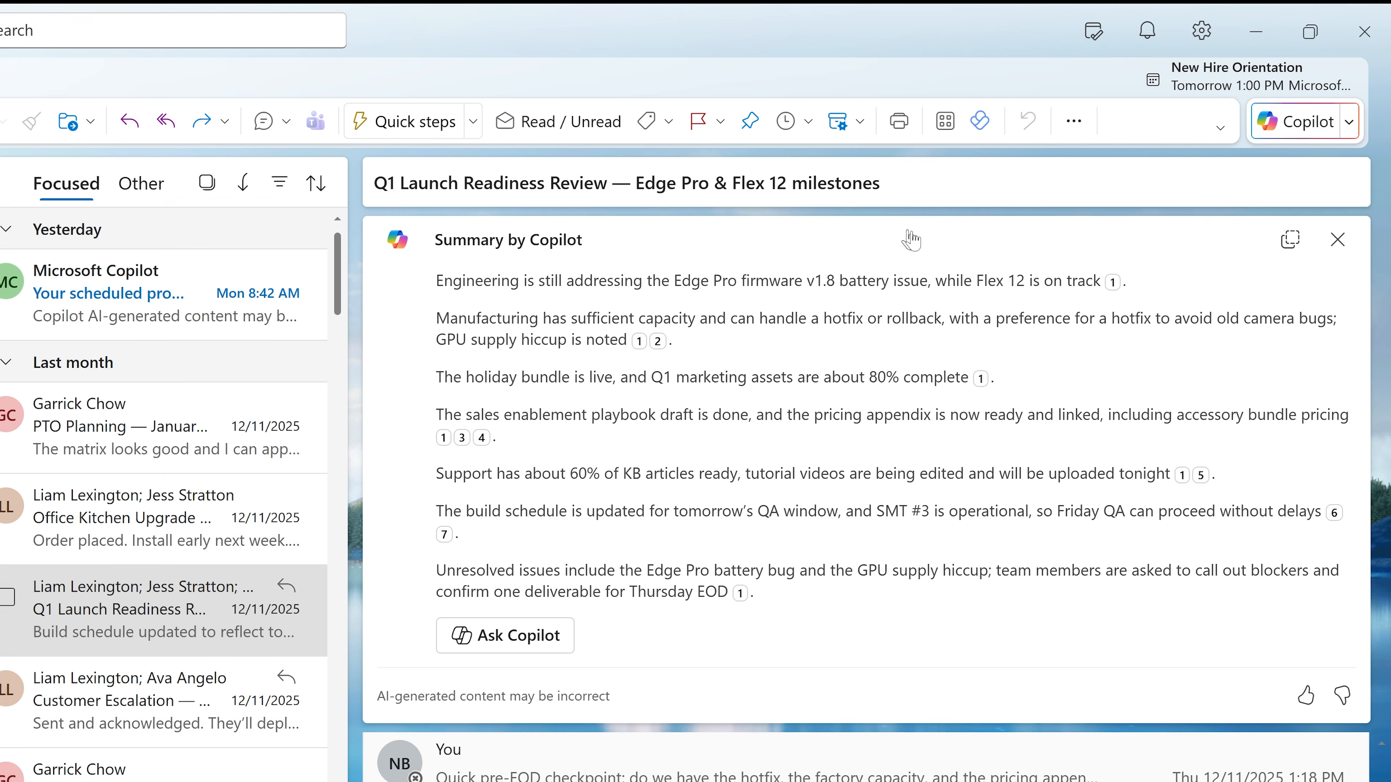
pyautogui.click(1348, 248)
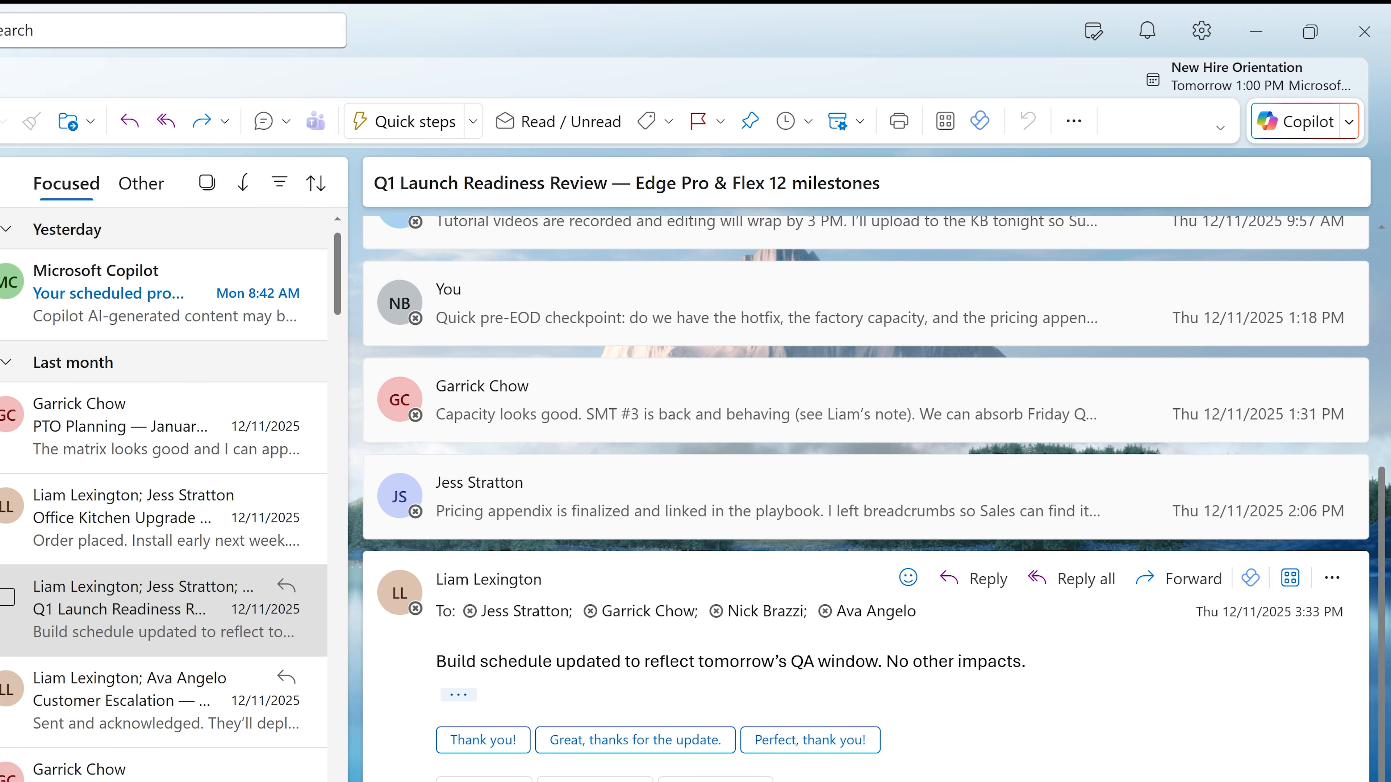
# Step: Start a reply to all in the Q1 Launch Readiness Review thread and open the Draft with Copilot prompt
pyautogui.click(1350, 122)
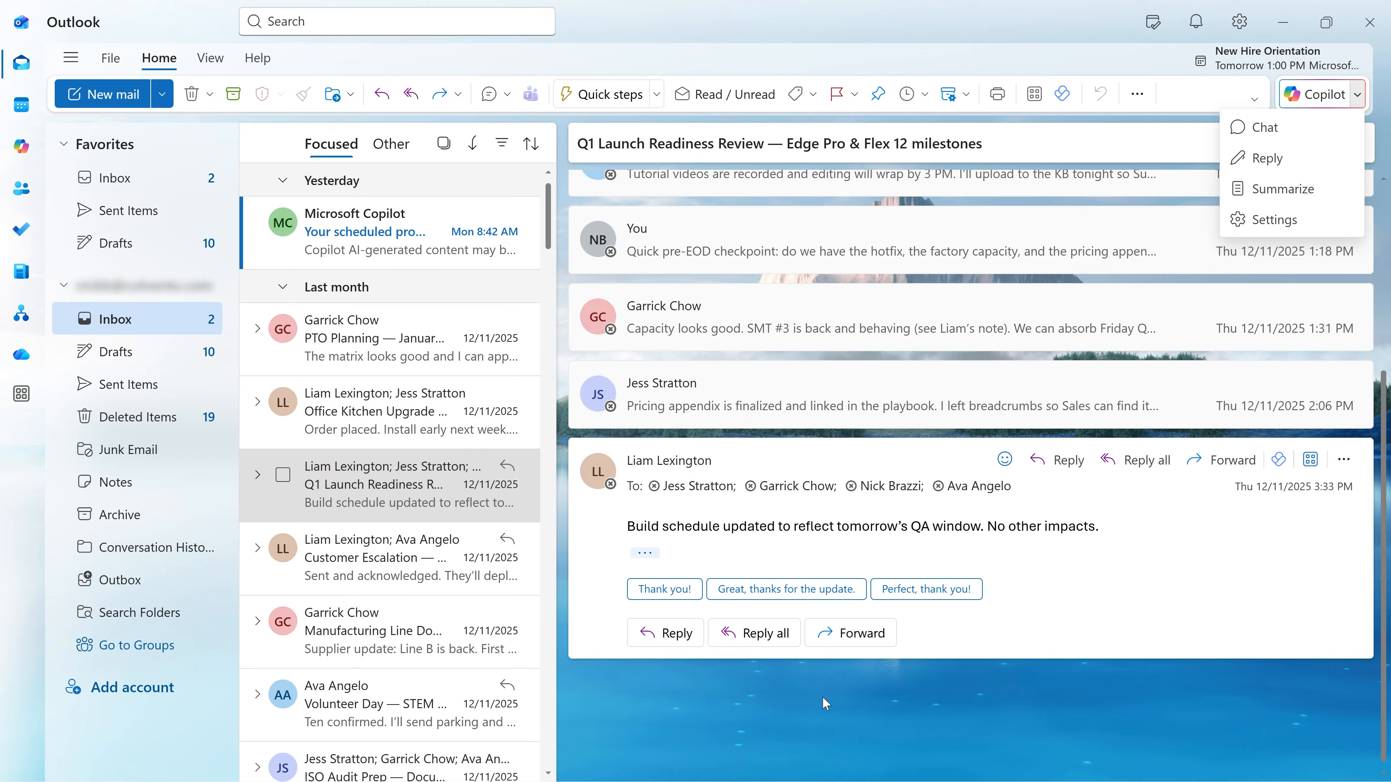
pyautogui.click(823, 697)
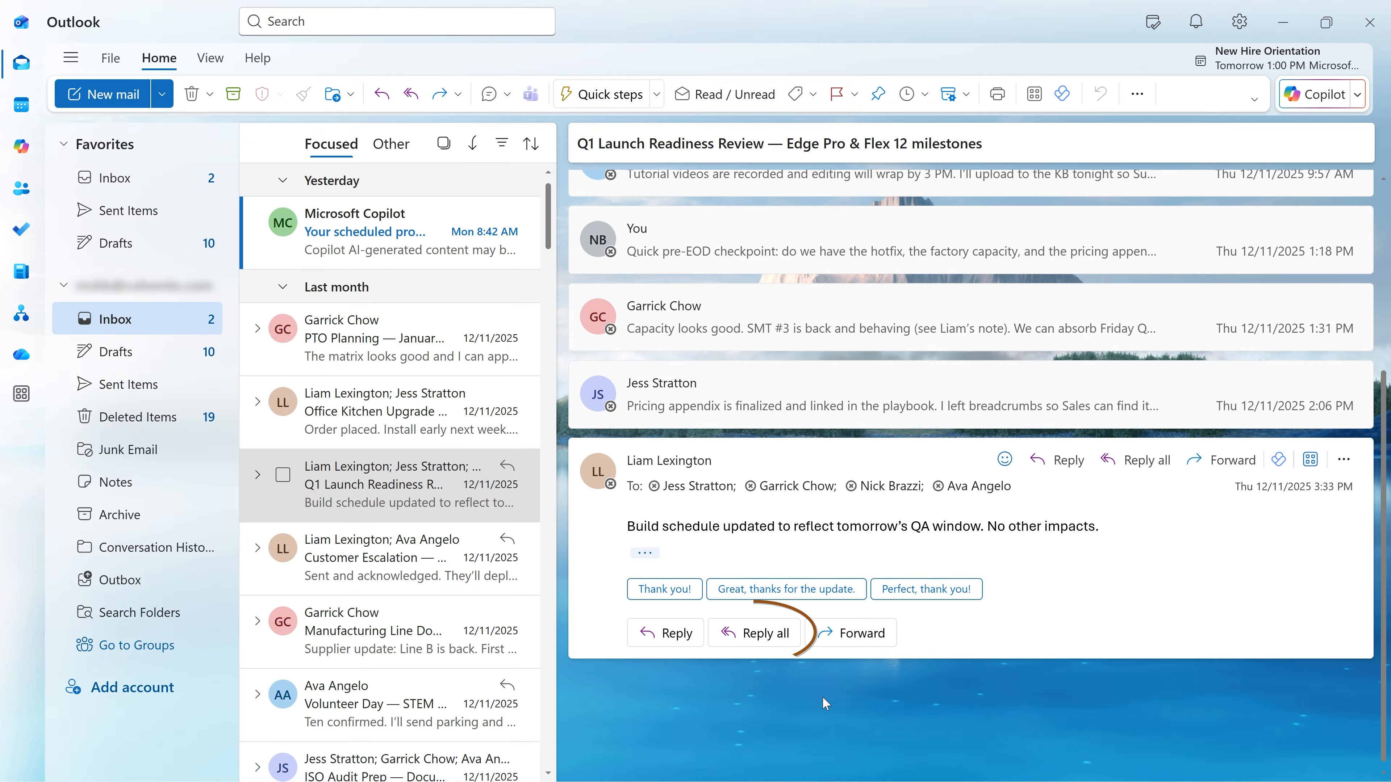
pyautogui.click(767, 634)
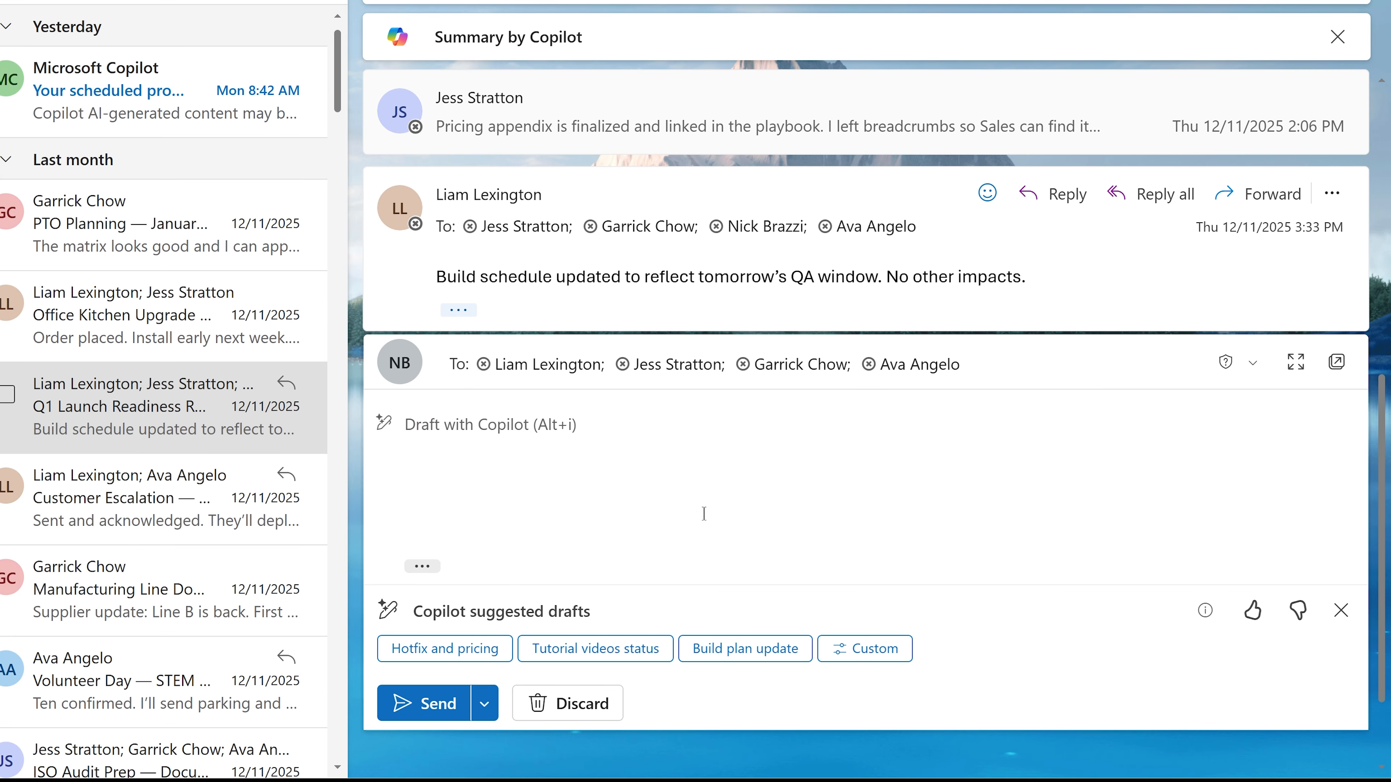
pyautogui.click(386, 422)
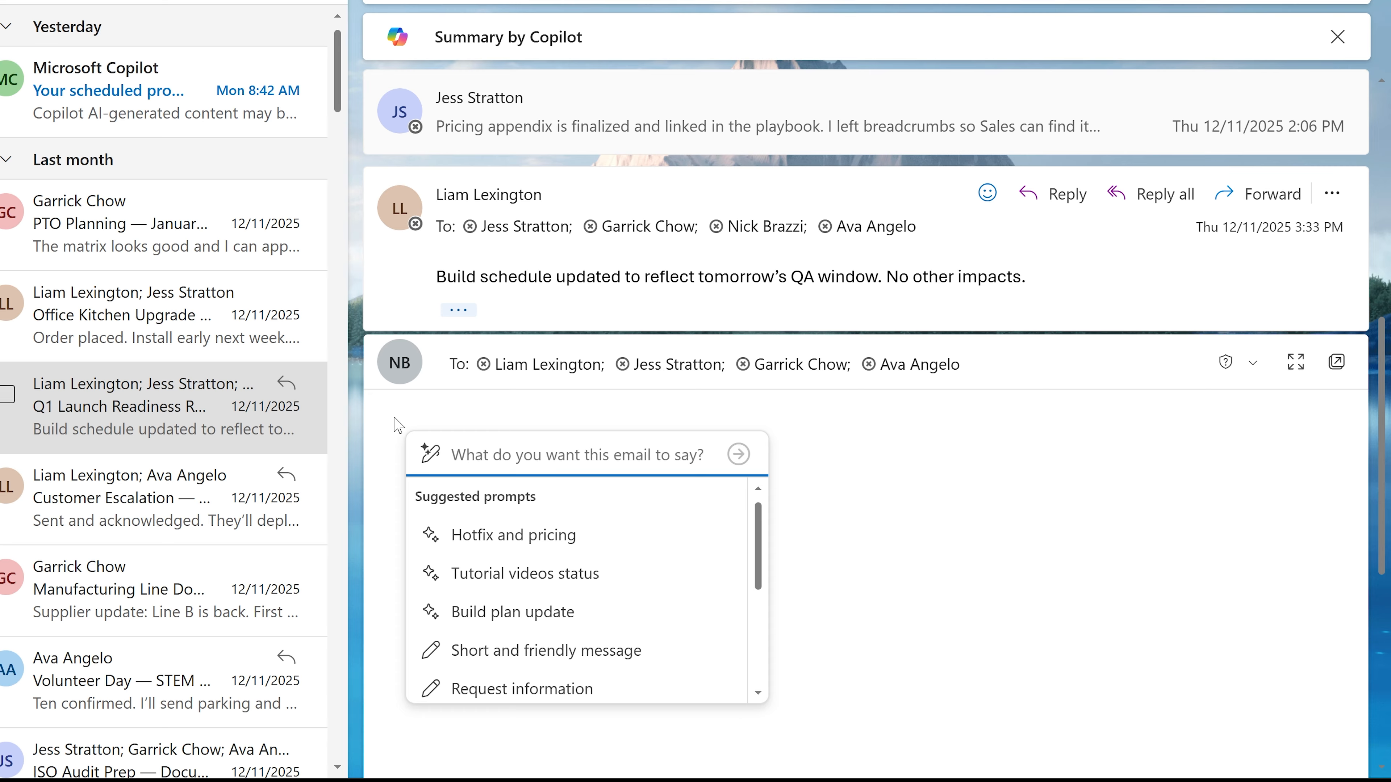
# Step: Have Copilot draft a friendly, but professional response in one concise paragraph congratulating everybody on specific achievements listed in the email thread, and keep the draft
pyautogui.write('Draft a resp')
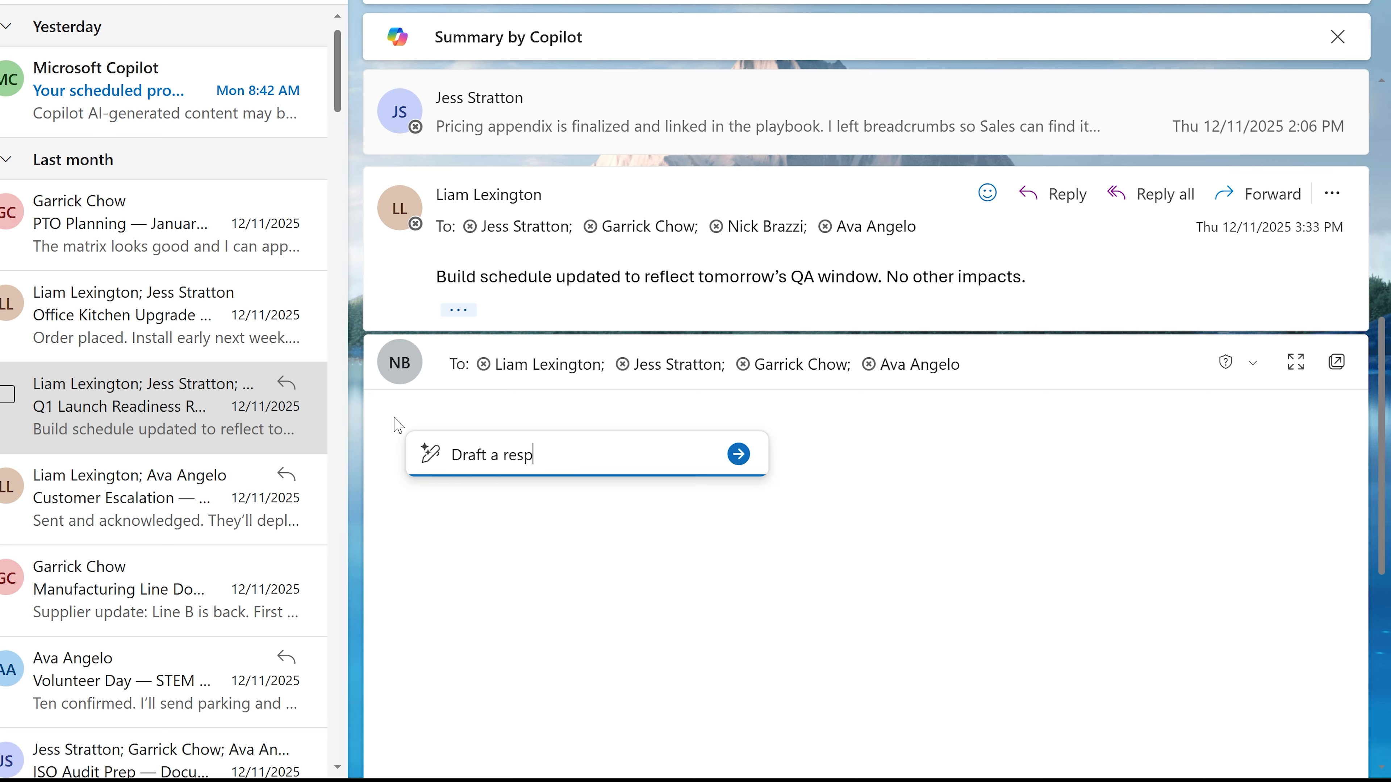
pyautogui.write('onse that con')
pyautogui.write("gratulates everybody on the good work they've done. Refer to specific achievement")
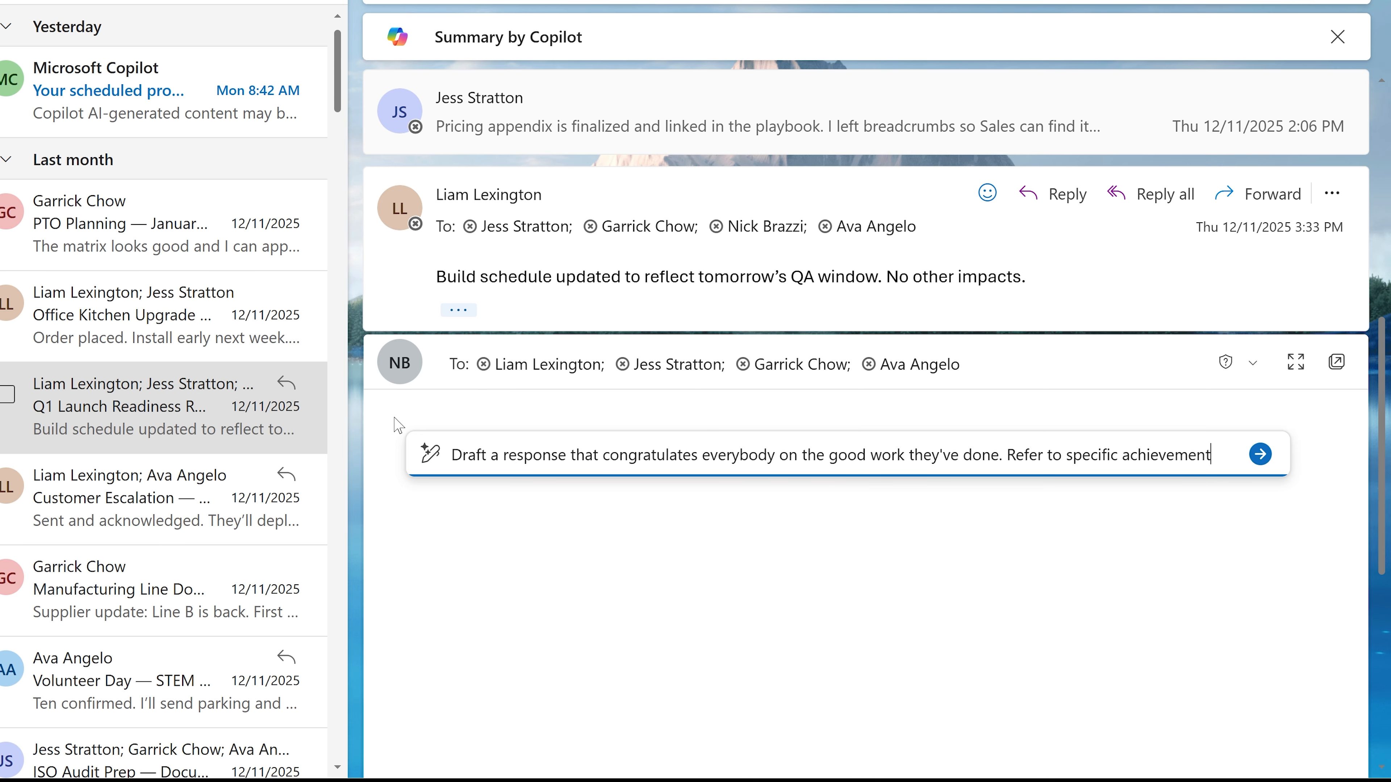
pyautogui.write('s listed in this em')
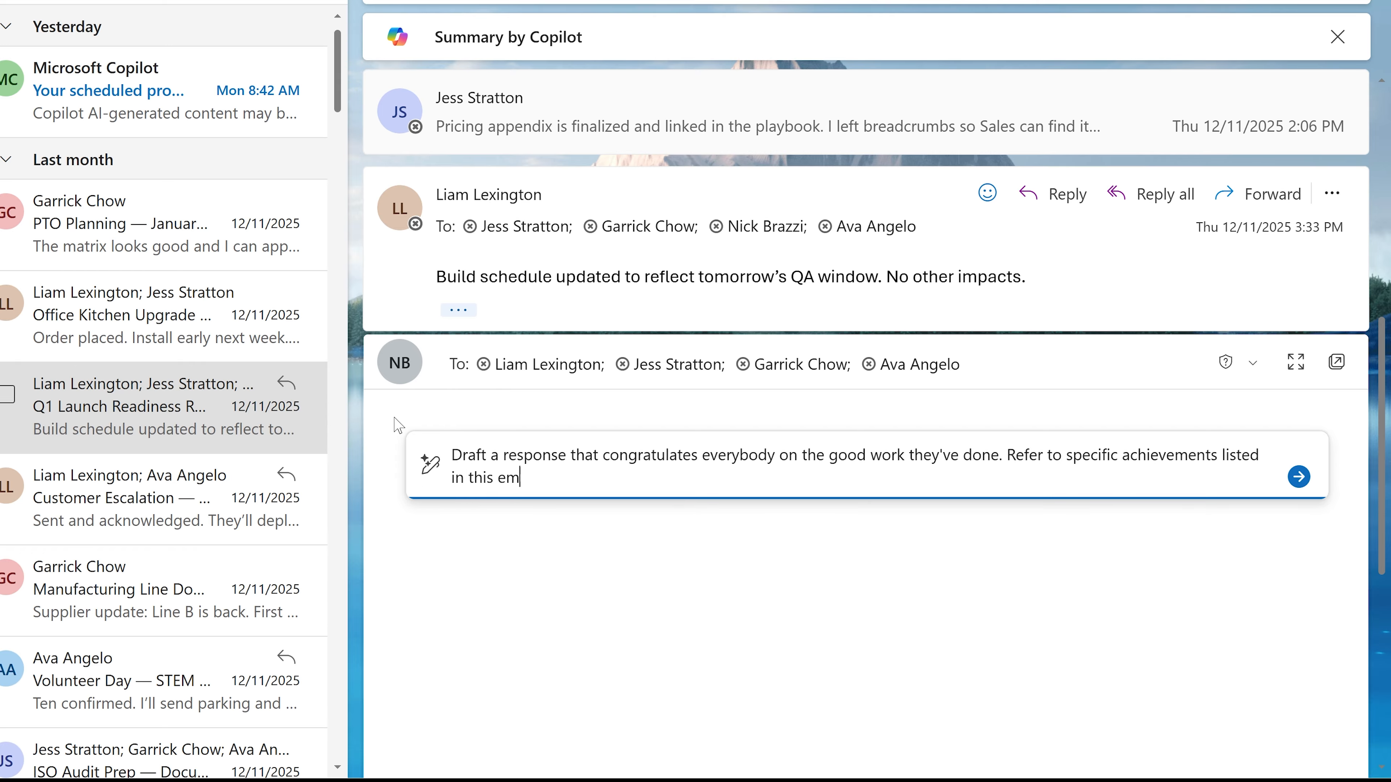
pyautogui.write('ai')
pyautogui.write('l thread. Use a friendly, but professional ')
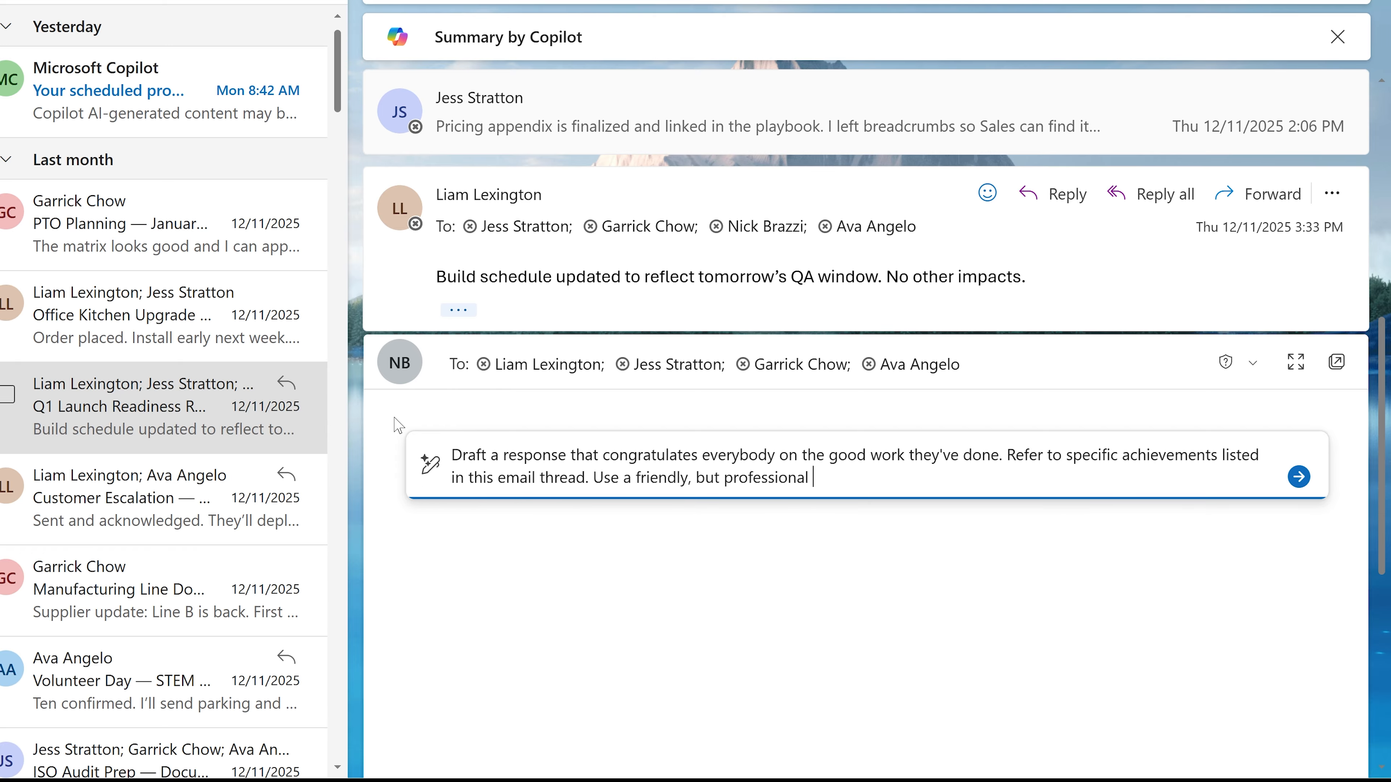
pyautogui.write('tone')
pyautogui.write('. Write teh response in one conc')
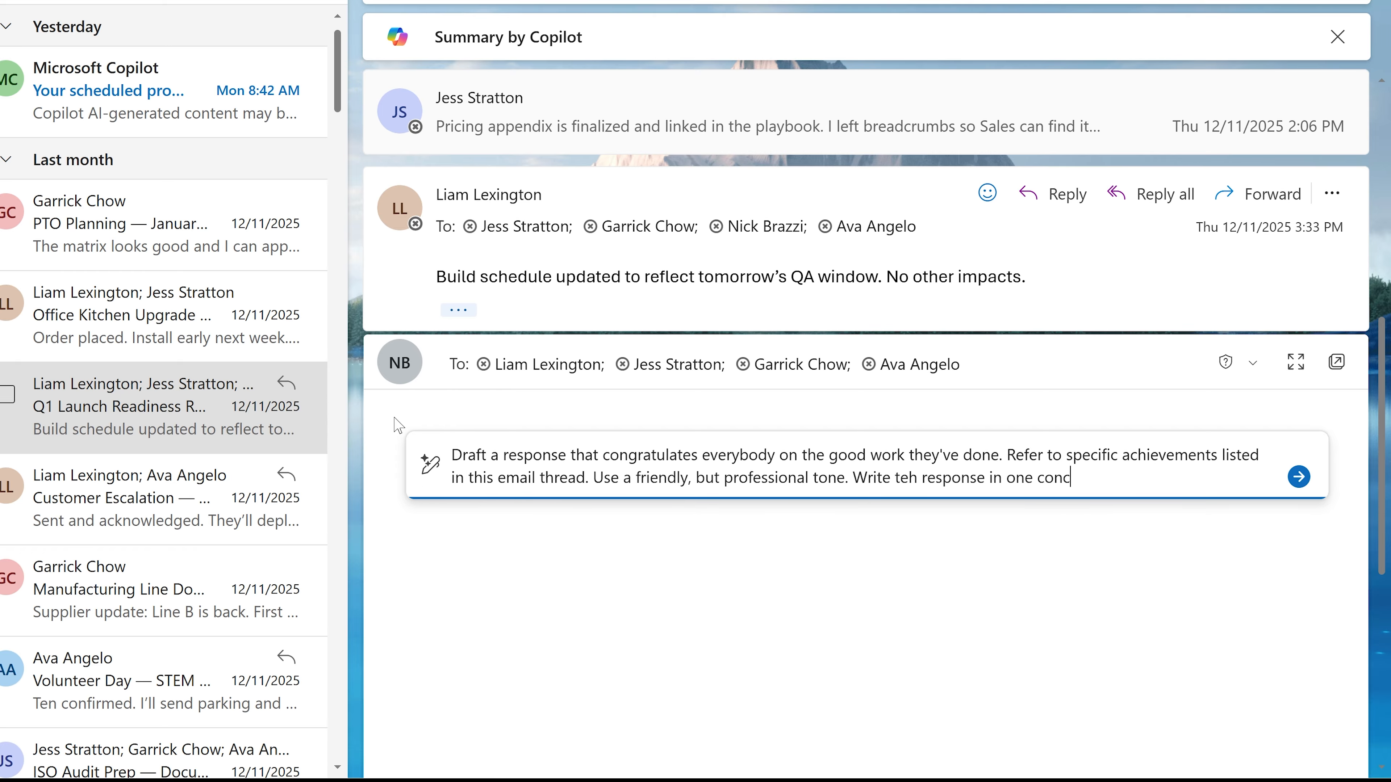
pyautogui.write('ise paragraph.')
pyautogui.press('Return')
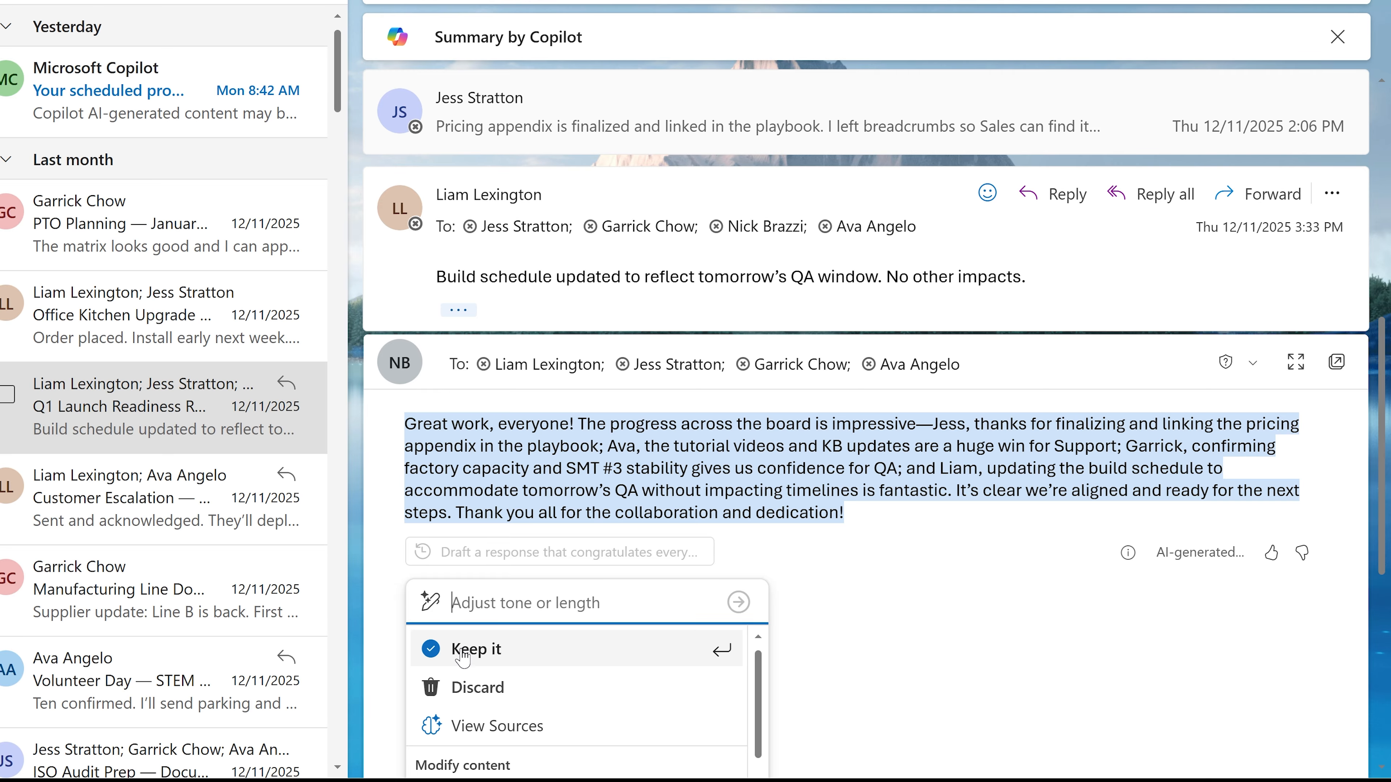
pyautogui.click(1007, 544)
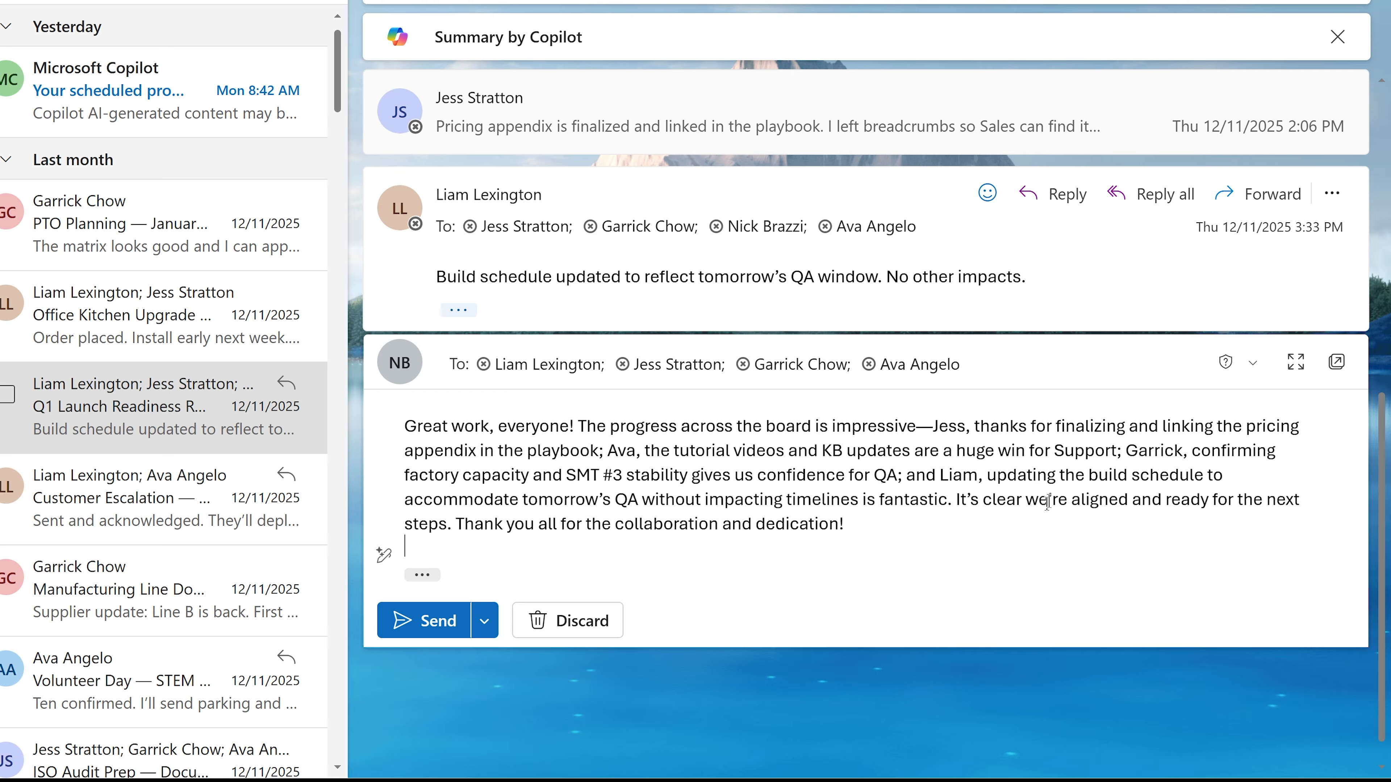
# Step: Select the reply text from "The progress across the board" through "next steps." and request Copilot Coaching on the draft
pyautogui.click(956, 498)
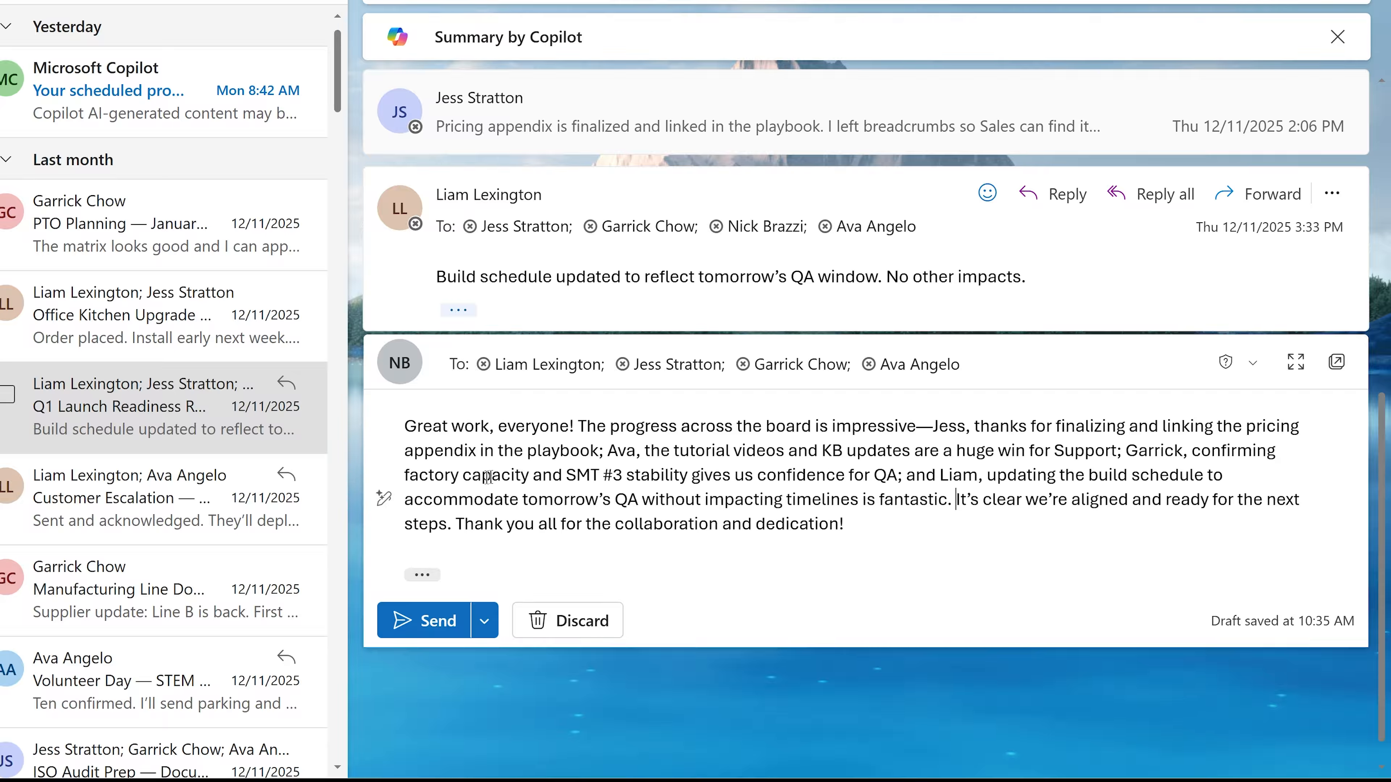
pyautogui.click(384, 498)
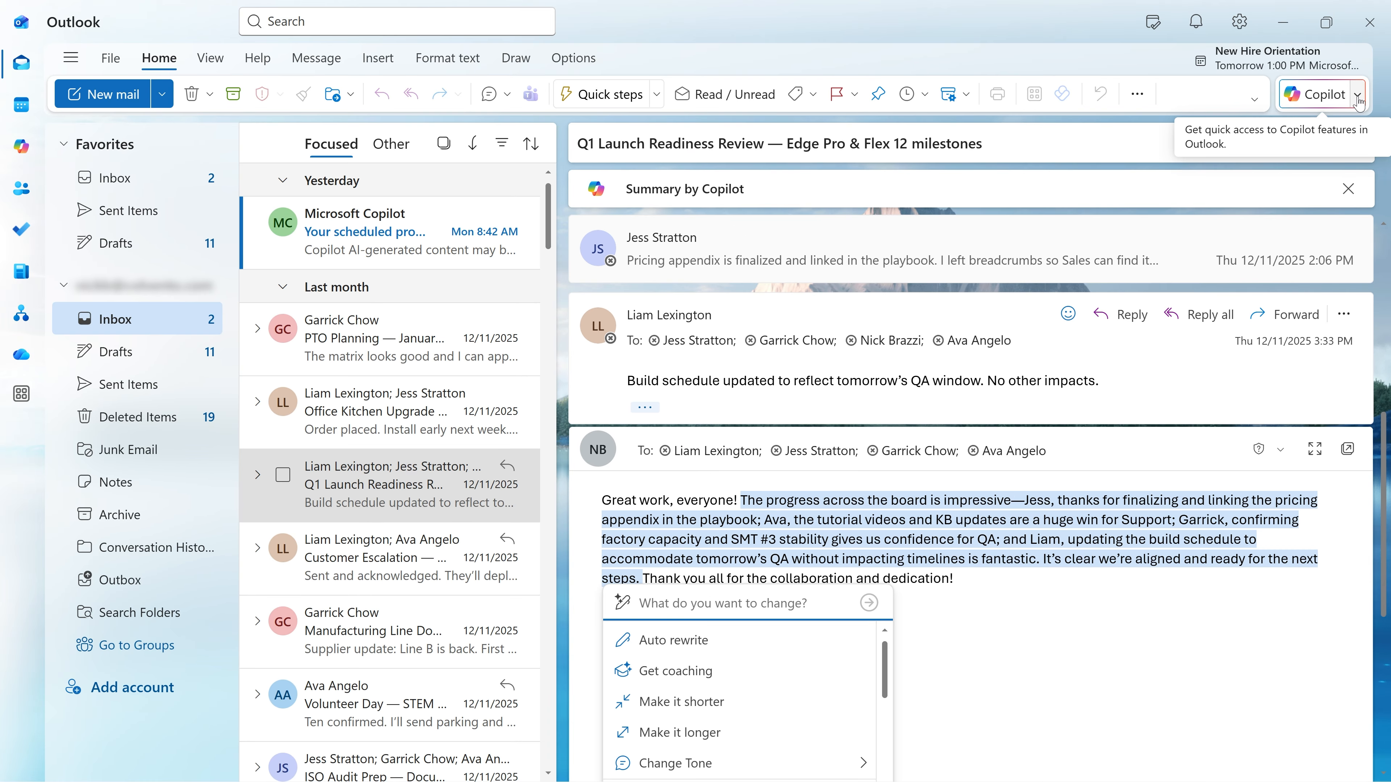
pyautogui.click(1339, 108)
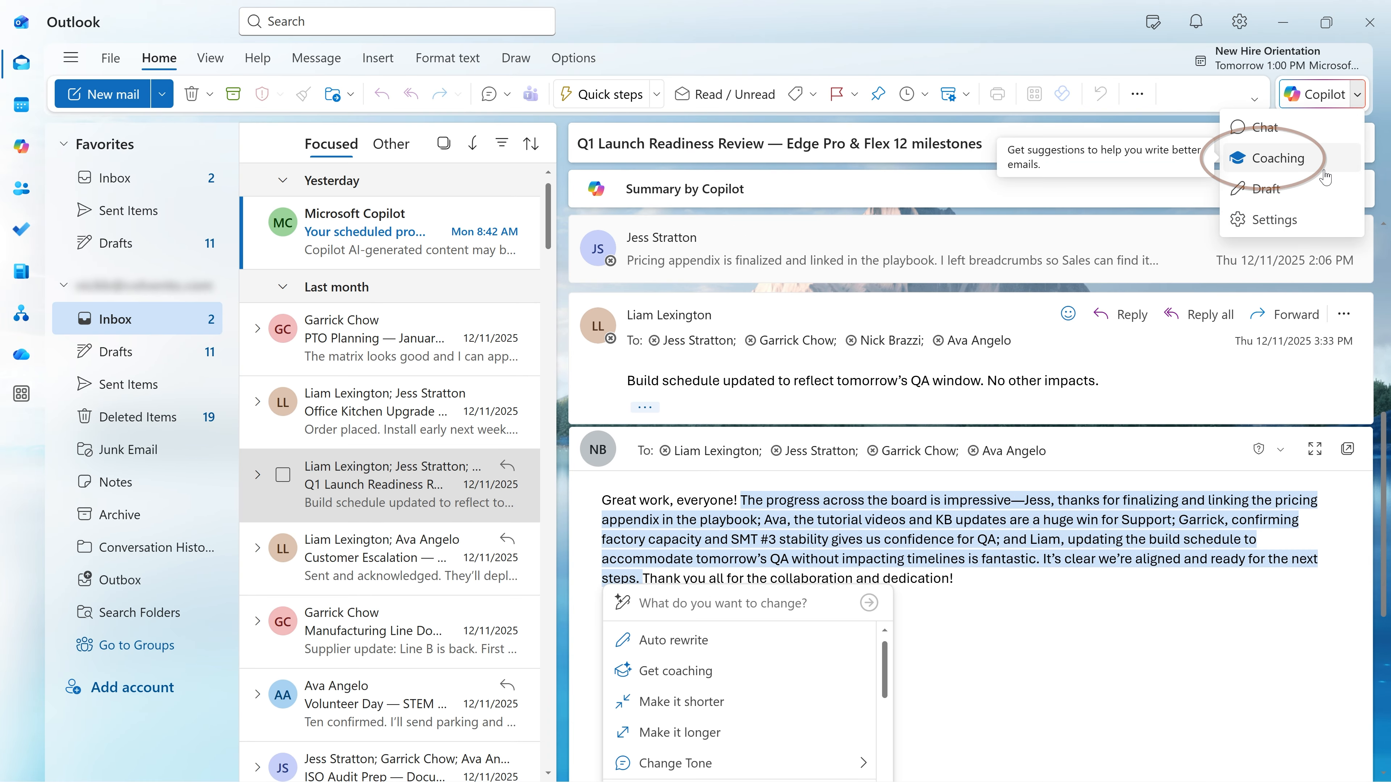
pyautogui.click(1322, 167)
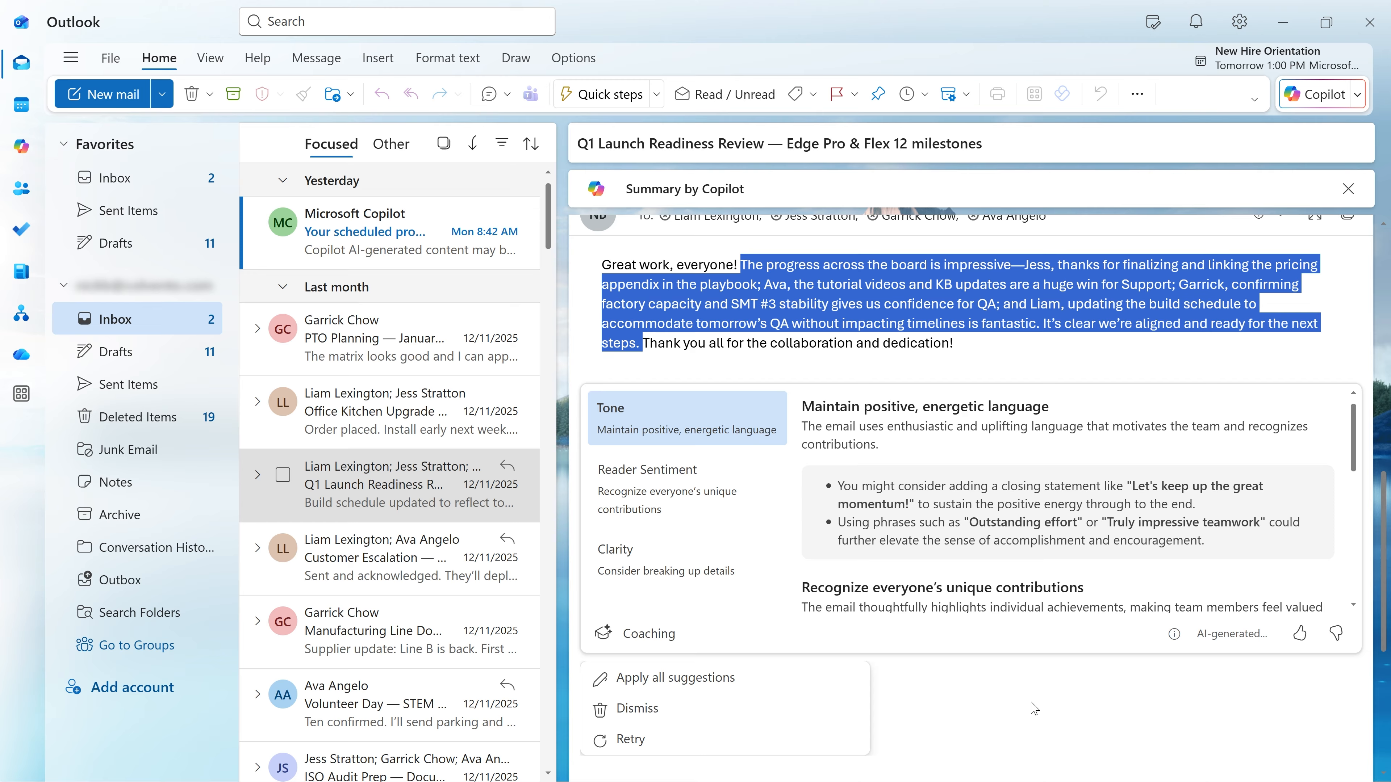
# Step: Review the Reader Sentiment and Clarity coaching suggestions, dismiss the coaching, and deselect the reply text
pyautogui.click(707, 491)
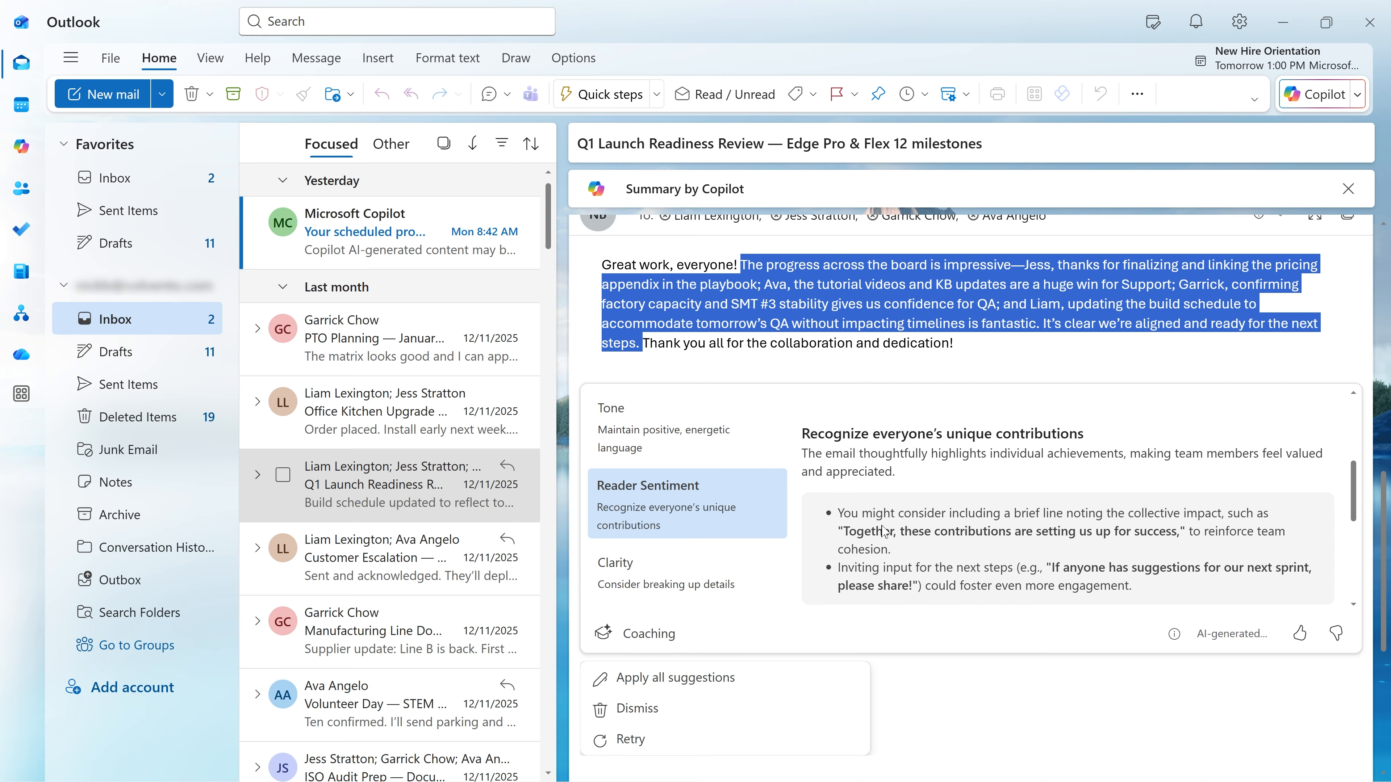
pyautogui.scroll(-5, 883, 530)
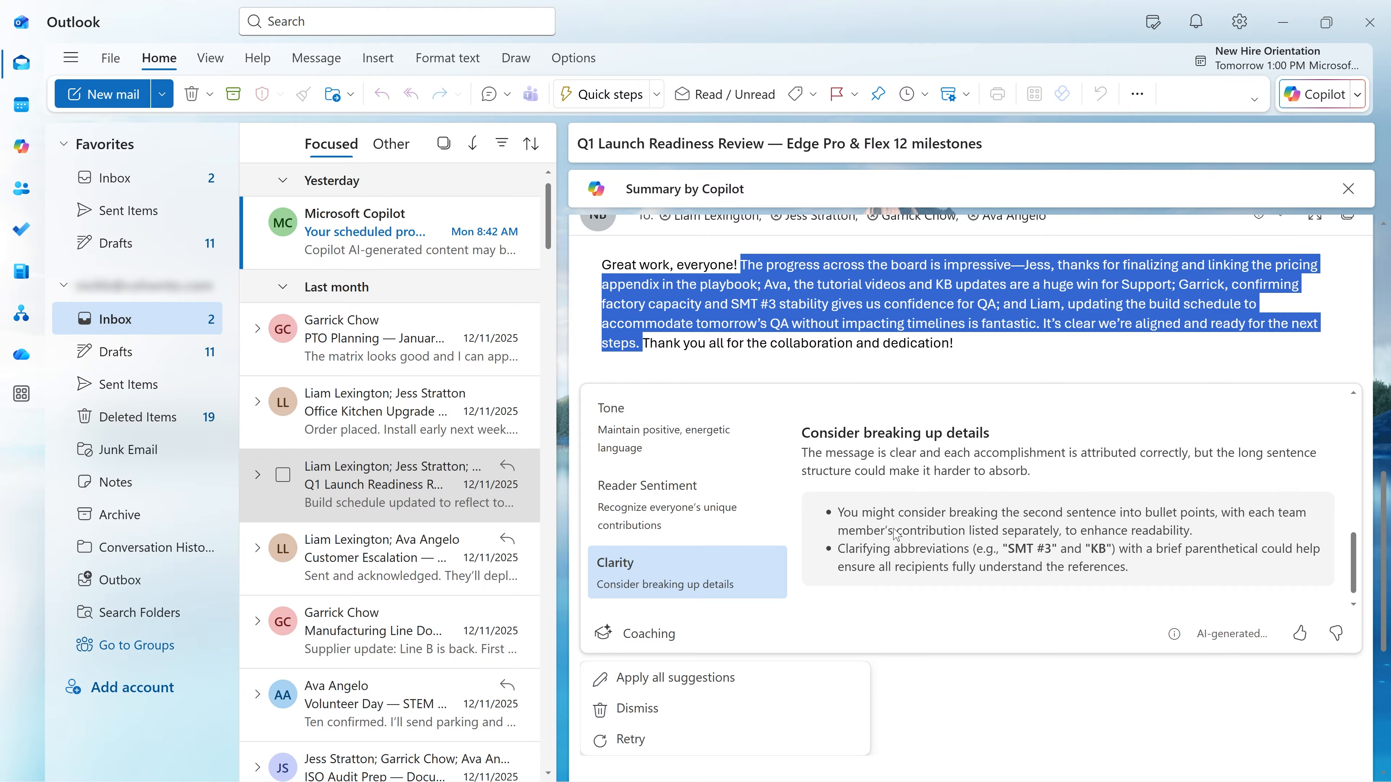
pyautogui.click(689, 710)
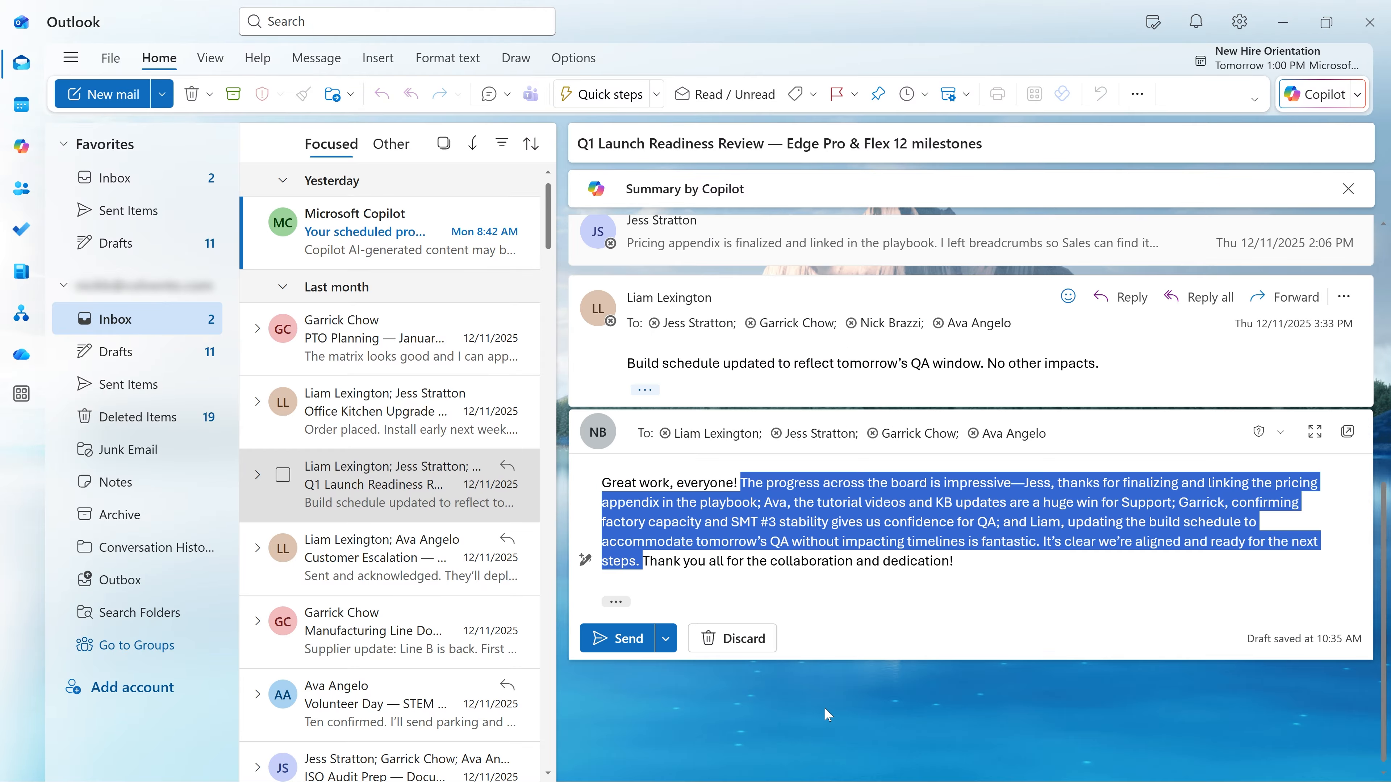
pyautogui.click(968, 569)
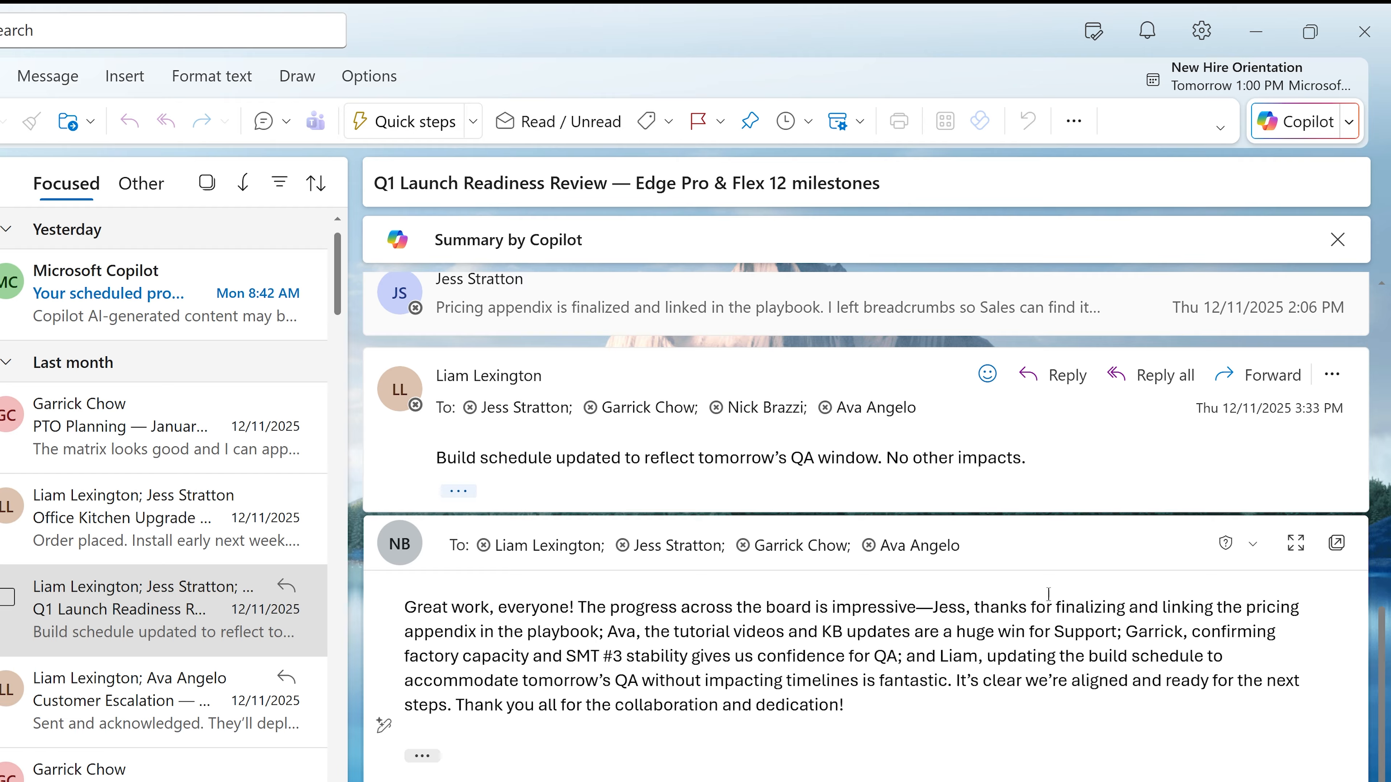
# Step: Open the Copilot Draft Instructions in the Outlook settings to examine the custom instructions for drafting email
pyautogui.click(1353, 130)
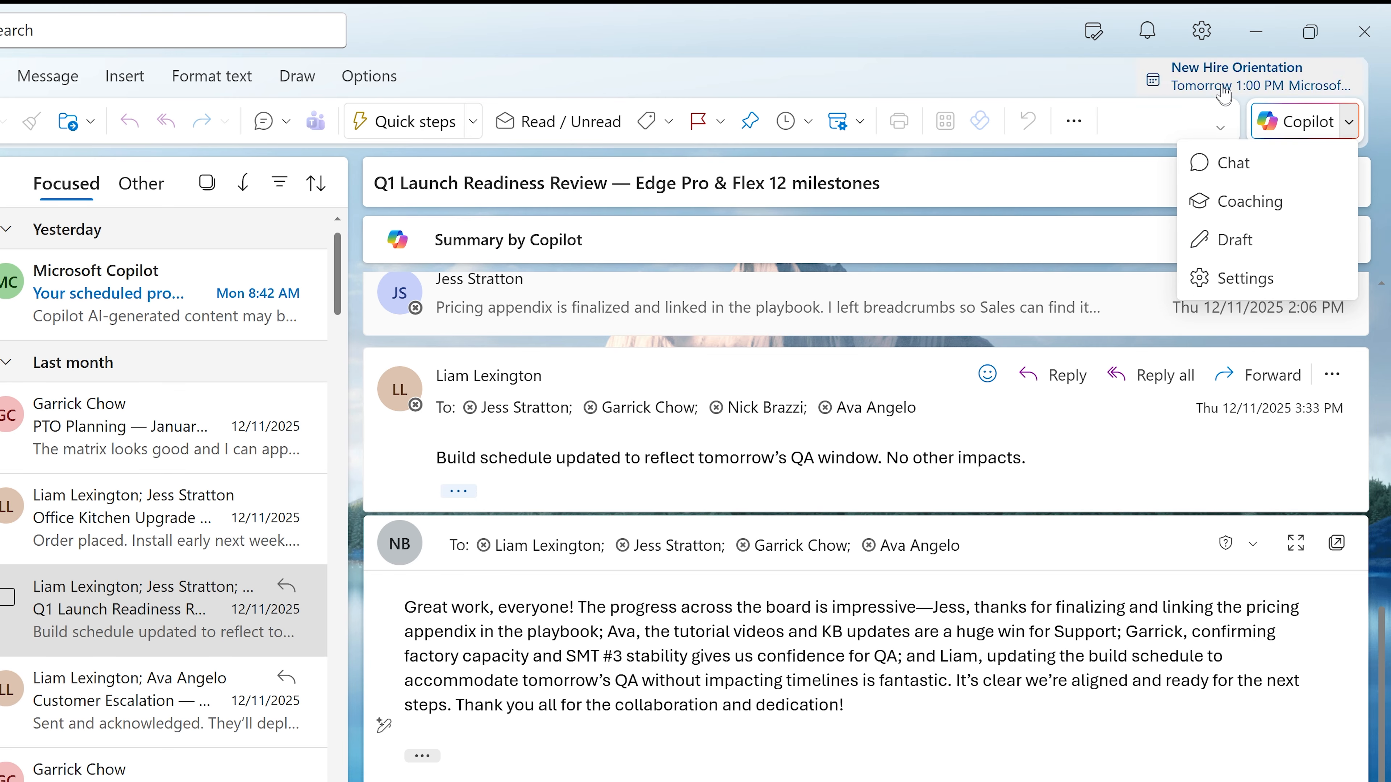
pyautogui.click(1202, 34)
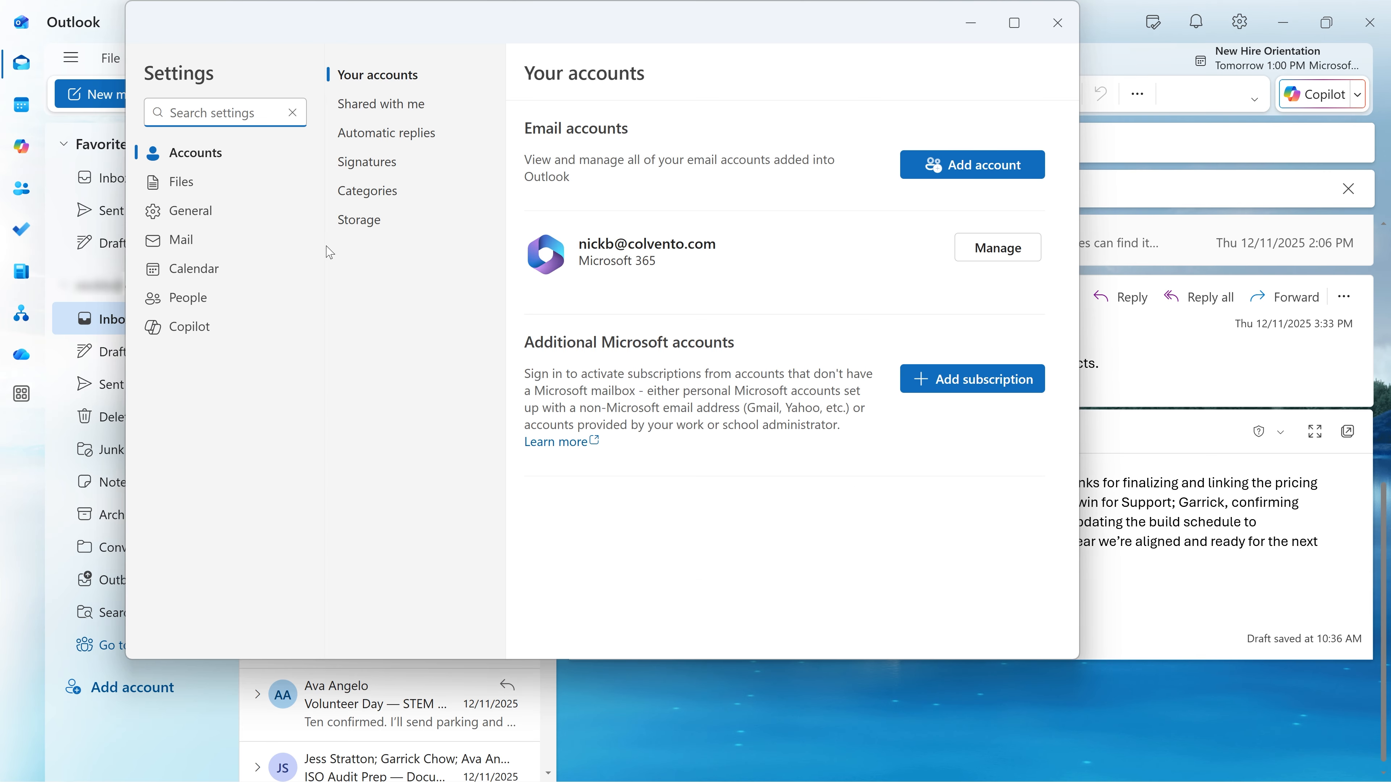
pyautogui.click(222, 330)
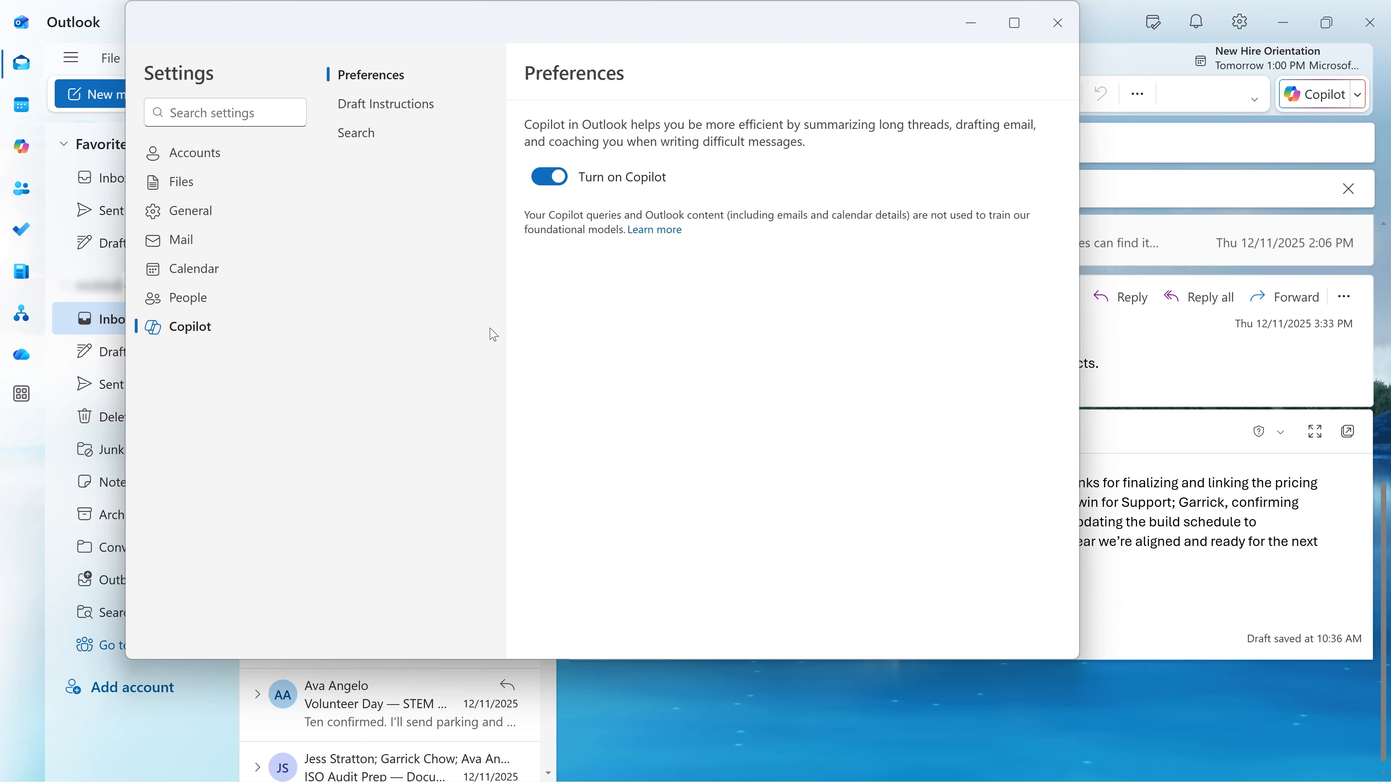
pyautogui.click(387, 104)
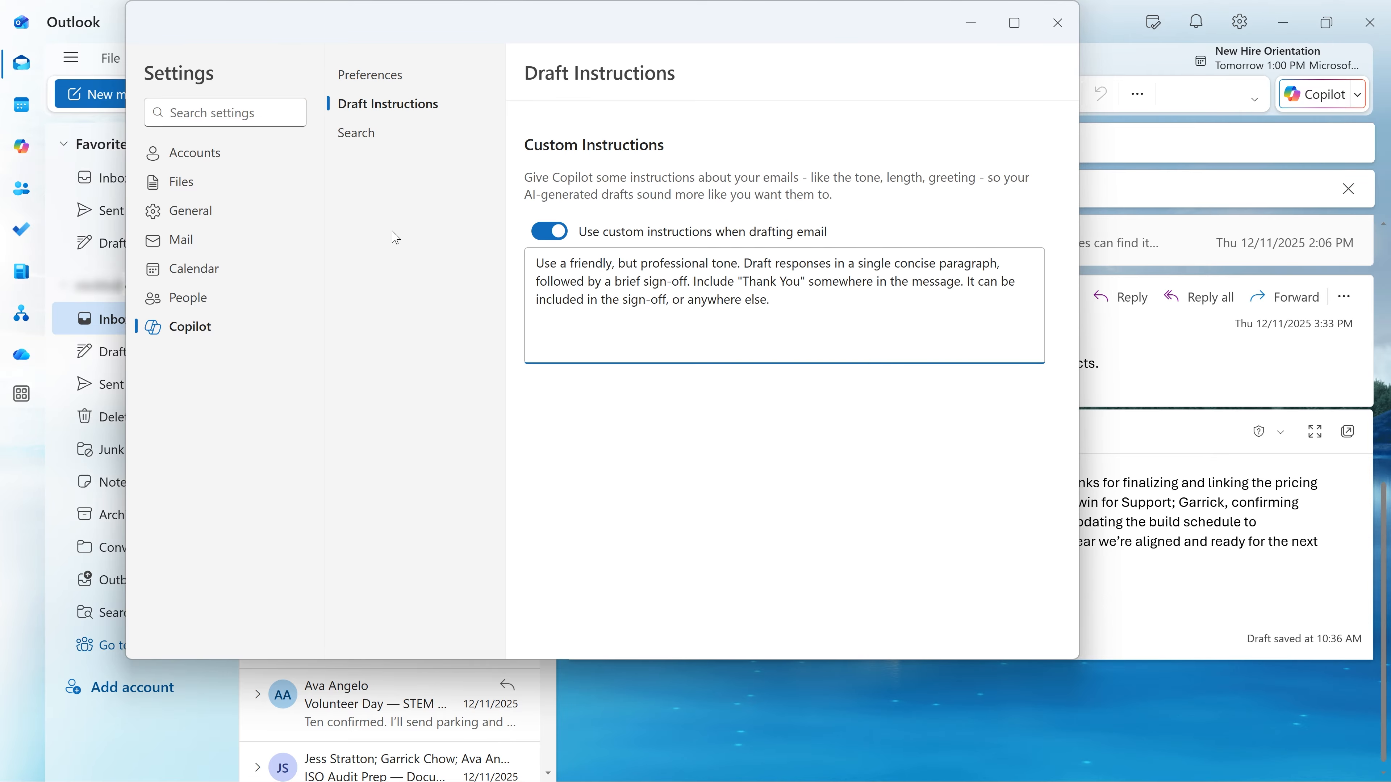